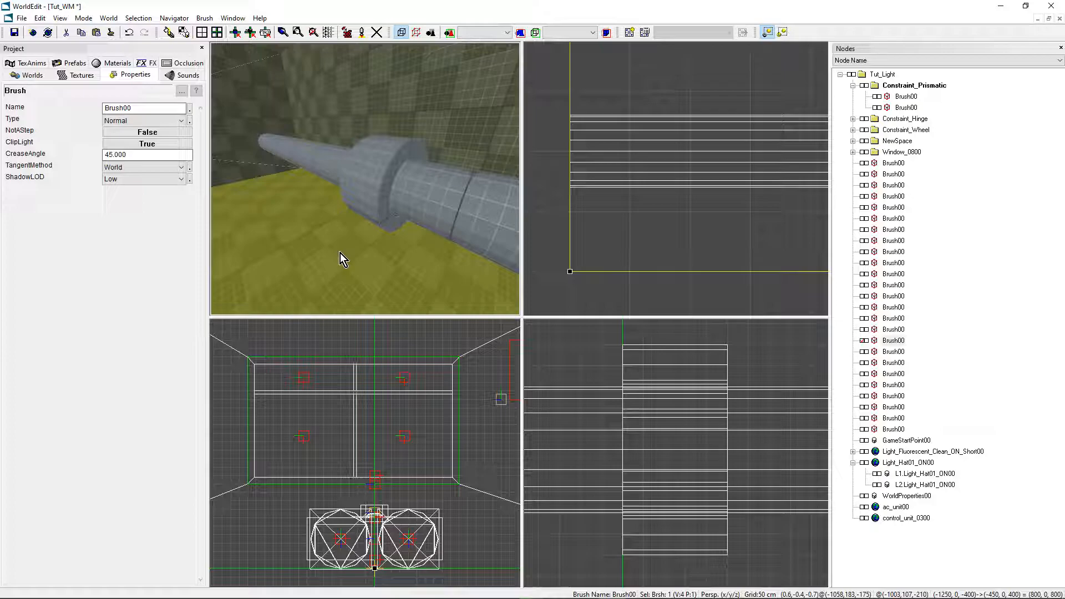
- Select the ring brush around the pipe and bind it to a new WorldModel object
click(355, 178)
right_drag(365, 201, 386, 201)
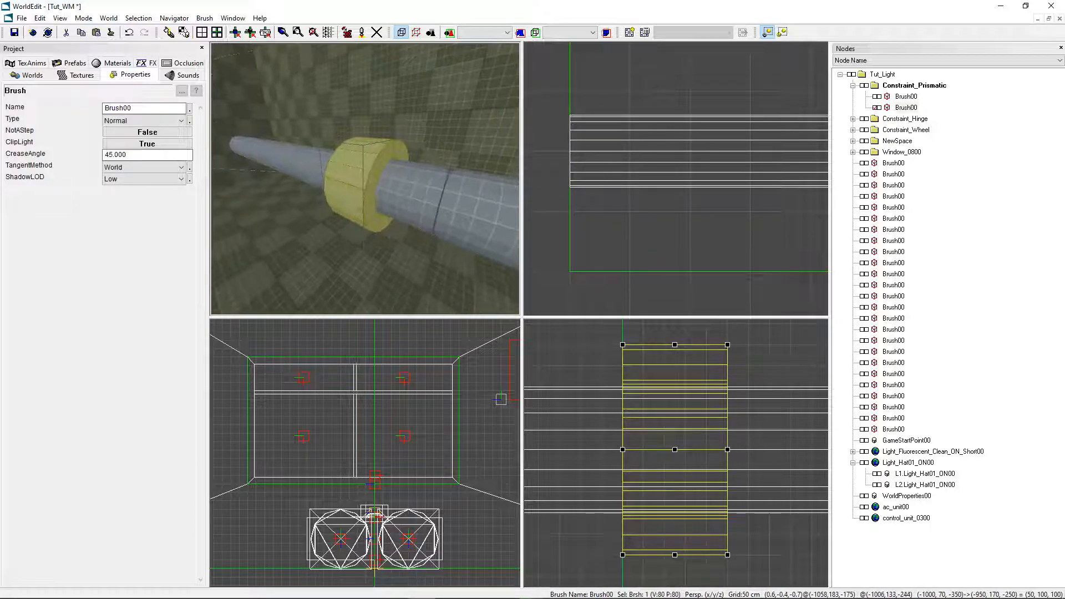
mouse_move(341, 172)
right_down()
mouse_move(385, 168)
mouse_move(338, 178)
mouse_move(377, 183)
mouse_move(339, 180)
mouse_move(365, 179)
right_up()
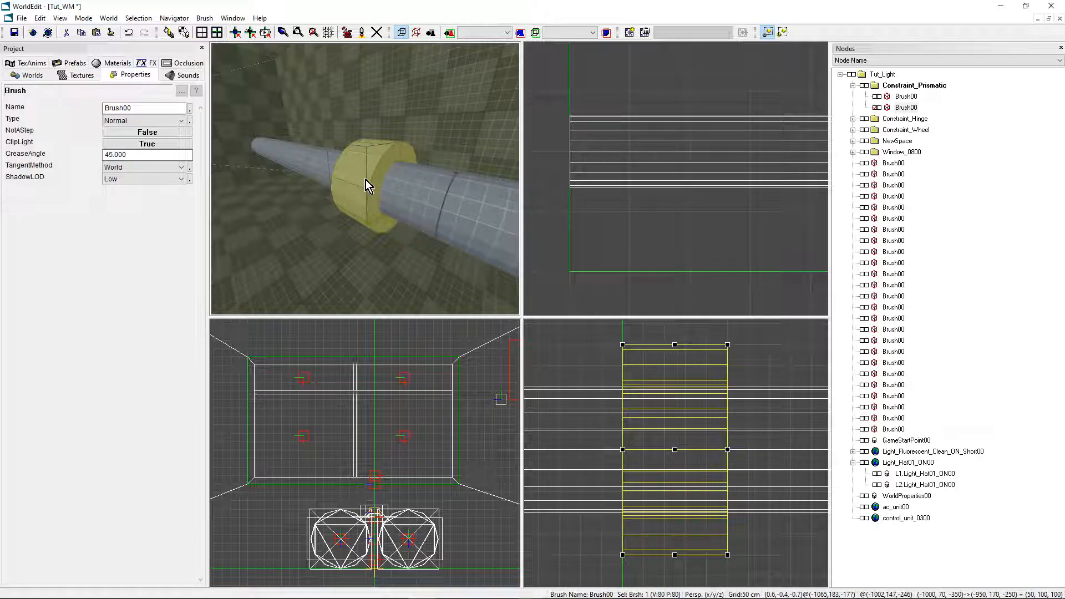
right_click(368, 178)
mouse_move(419, 246)
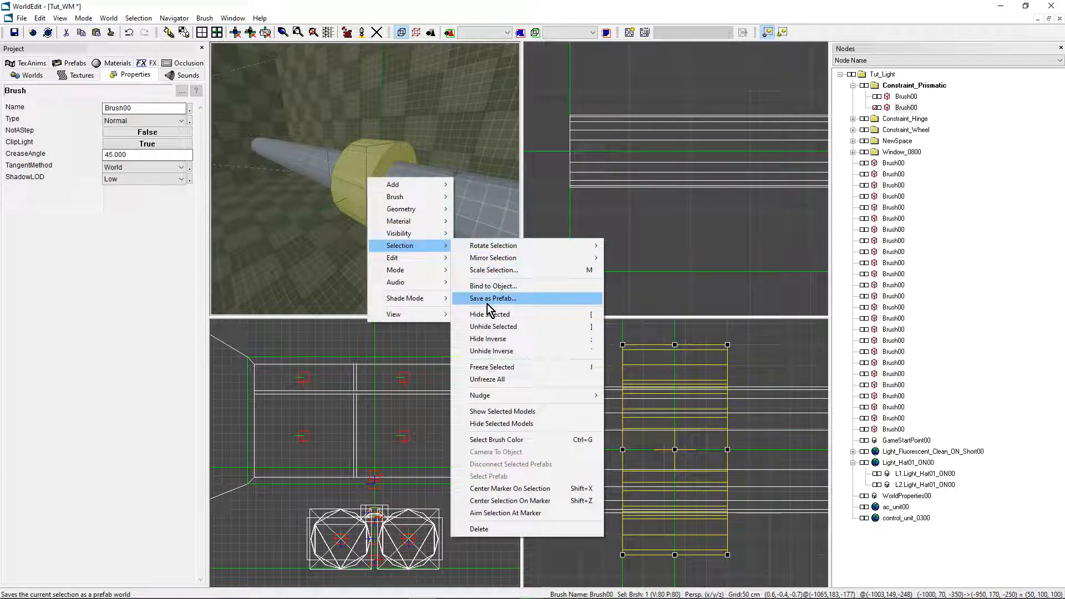
click(493, 286)
drag(552, 250, 552, 348)
click(461, 348)
click(452, 383)
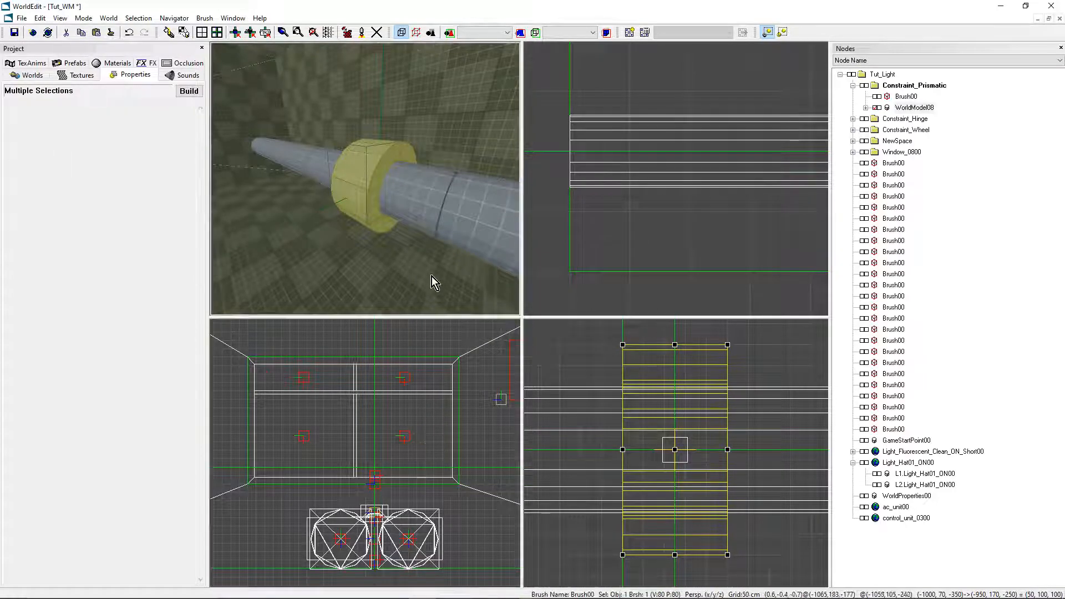
- Select only the ring's WorldModel, set its PhysicsShape to OBB and turn RigidBody on
double_click(875, 109)
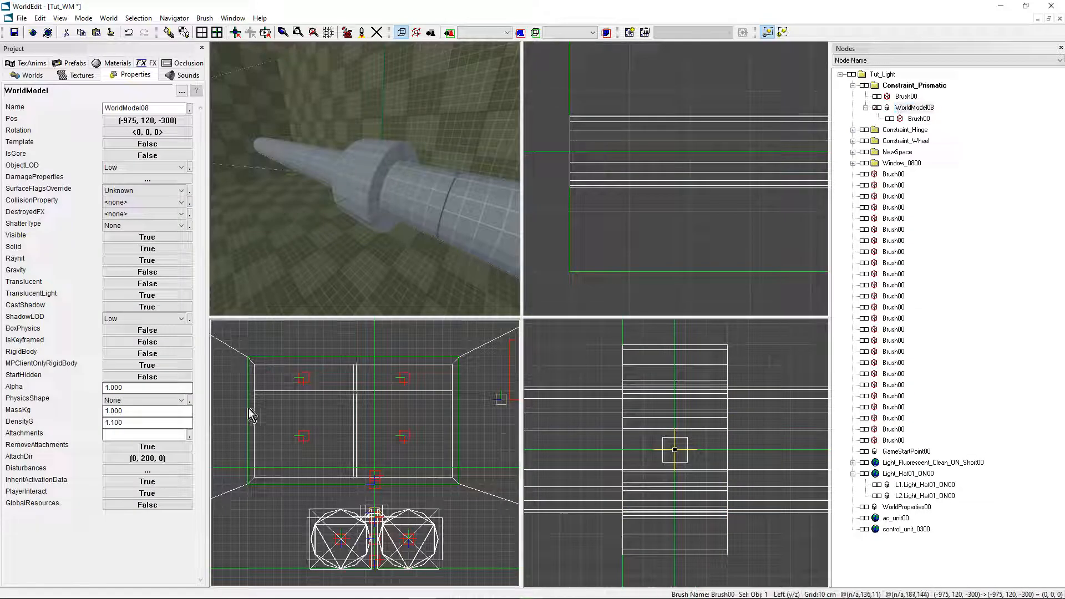
click(119, 399)
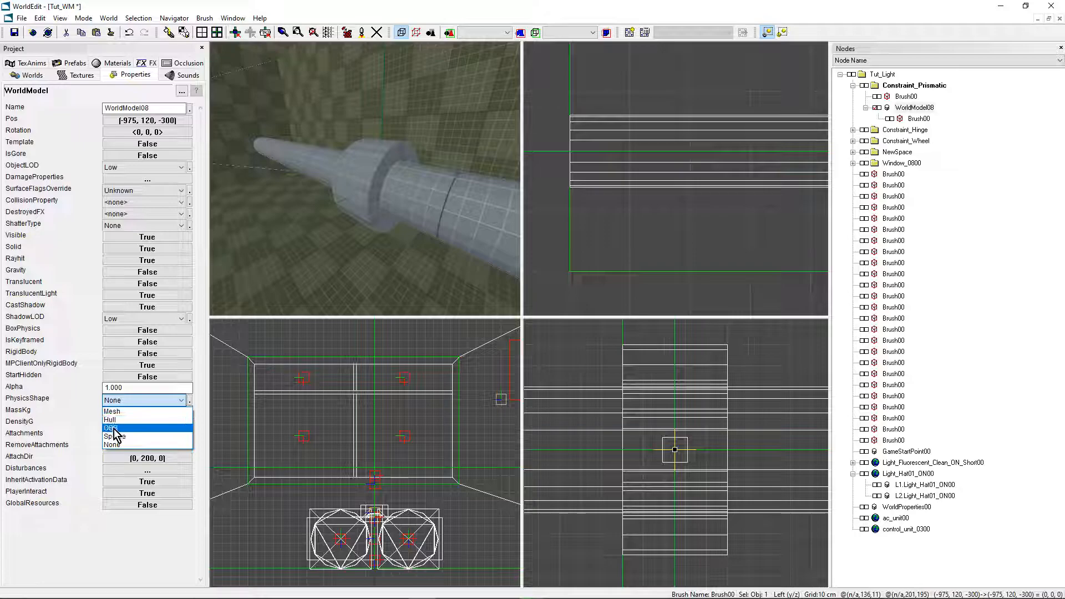
click(133, 428)
click(127, 388)
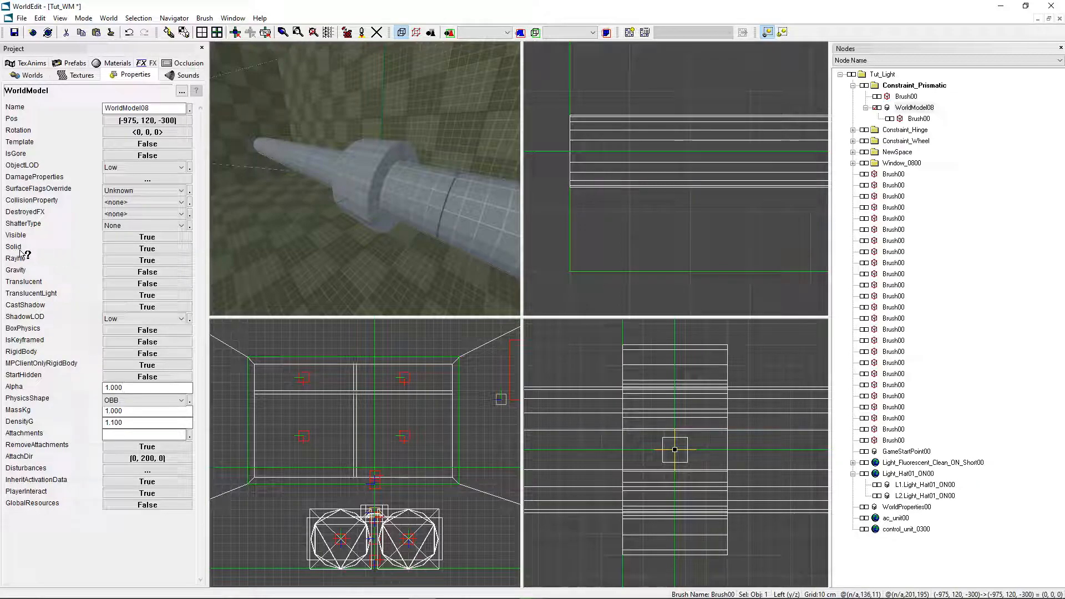
click(127, 355)
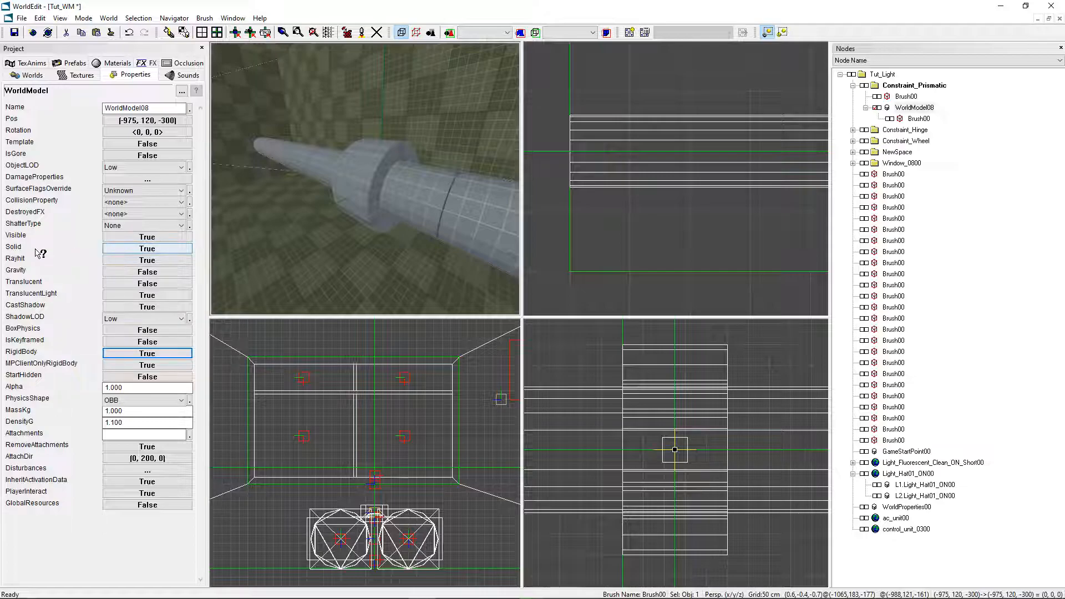
- Turn off Solid for the WorldModel and set MassKg to 8 and DensityG to 4
click(119, 249)
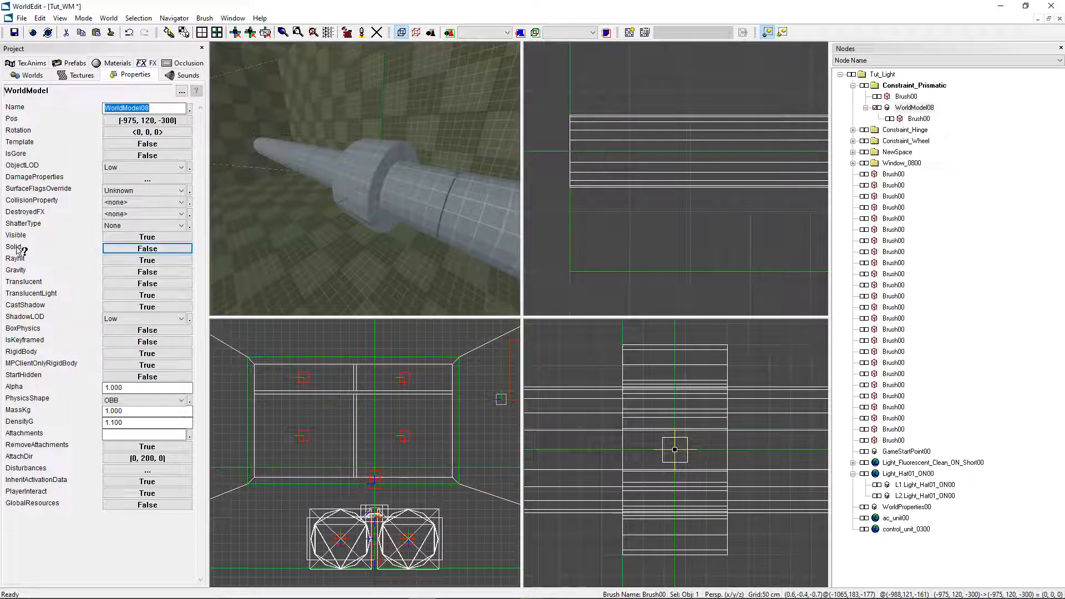
click(142, 410)
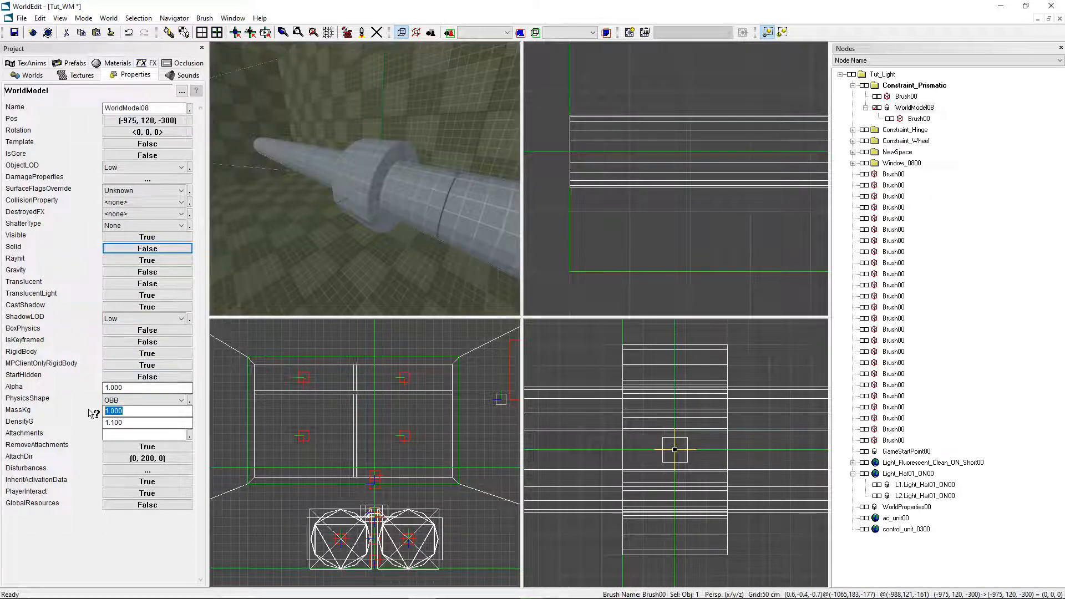
text(8)
key(Tab)
text(4)
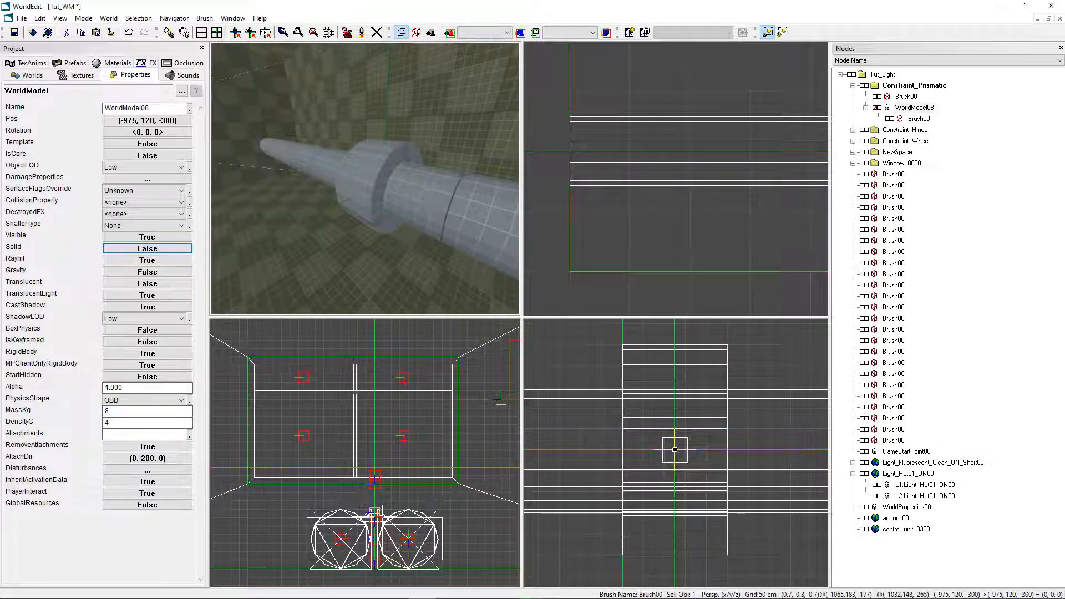
- Add a ConstraintPrismatic object at the centre of the ring
right_click(375, 191)
mouse_move(391, 198)
click(468, 199)
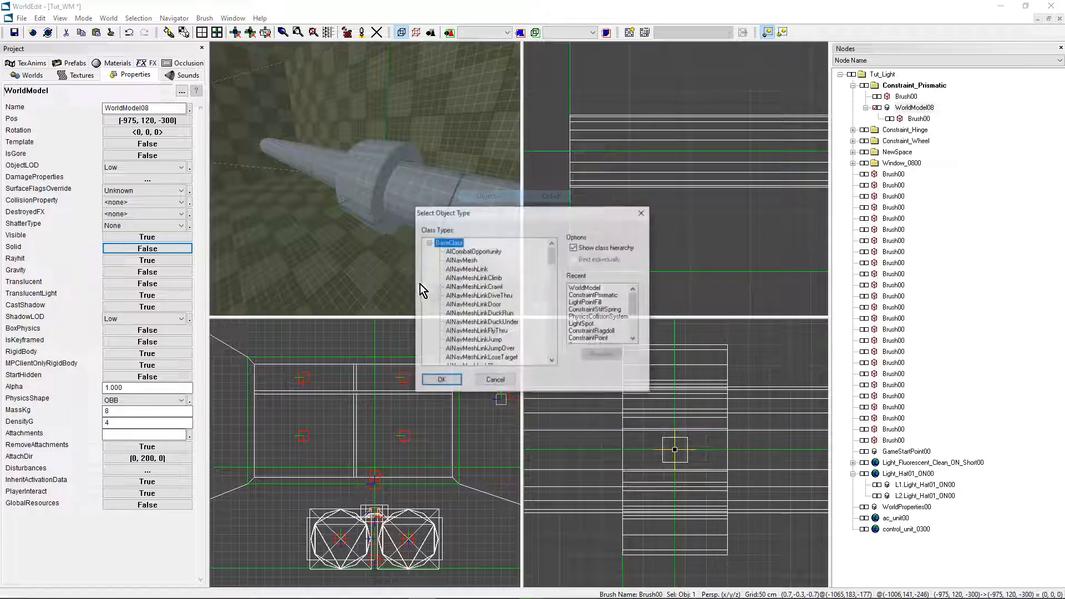
click(481, 288)
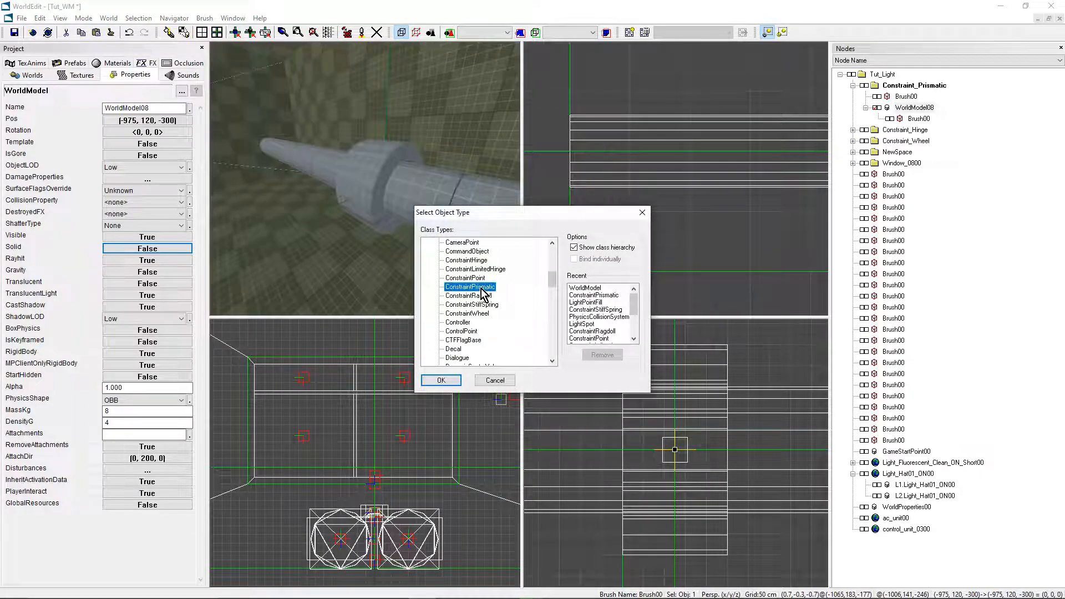
click(441, 380)
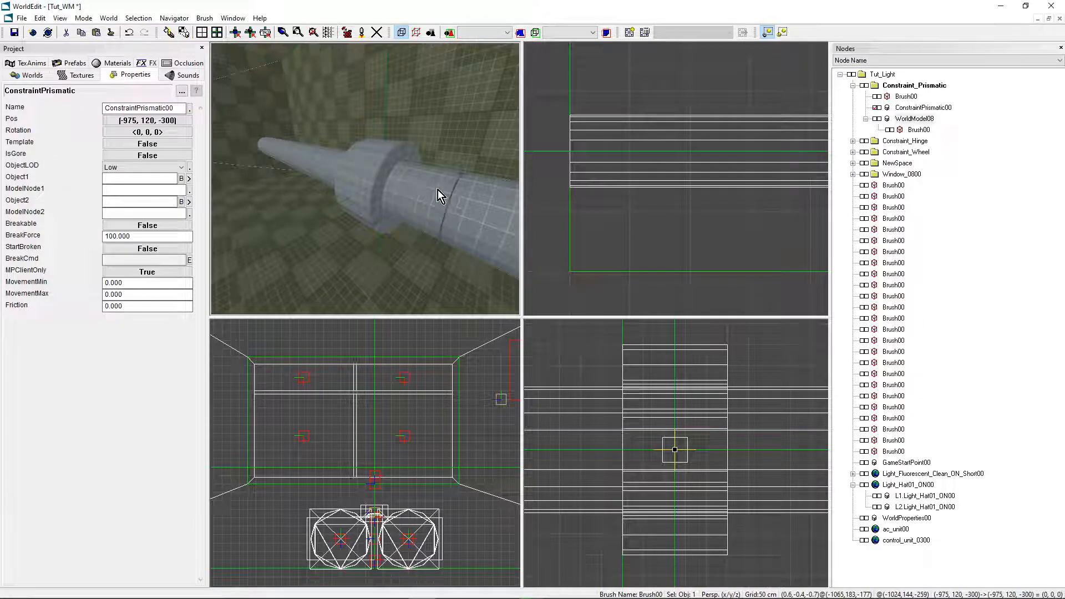
- Copy the name WorldModel08 from the node tree into the prismatic constraint's Object1 property
click(913, 118)
key(ctrl+c)
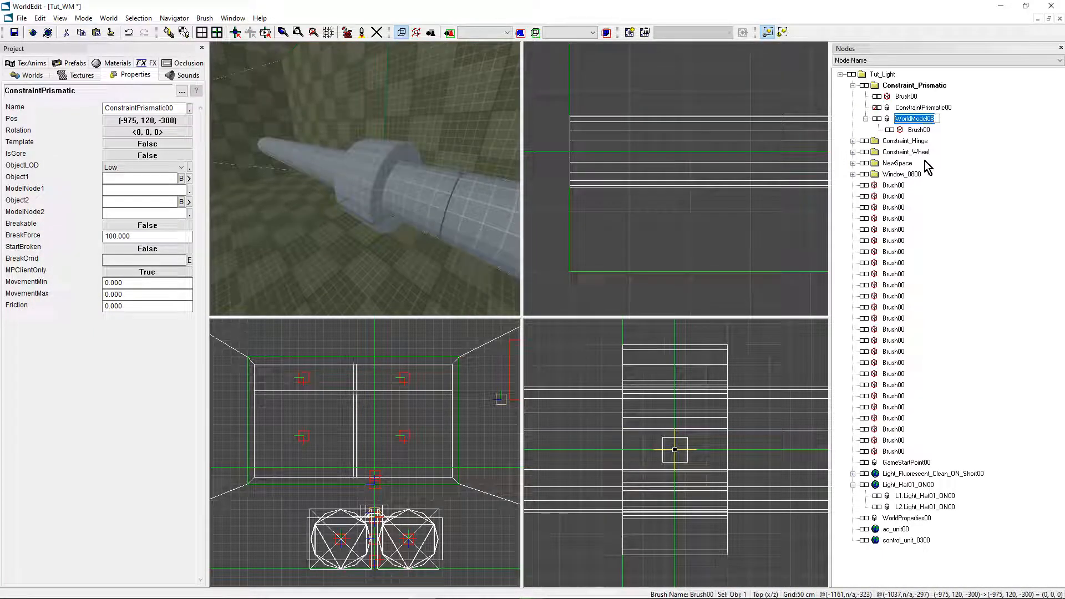
click(115, 178)
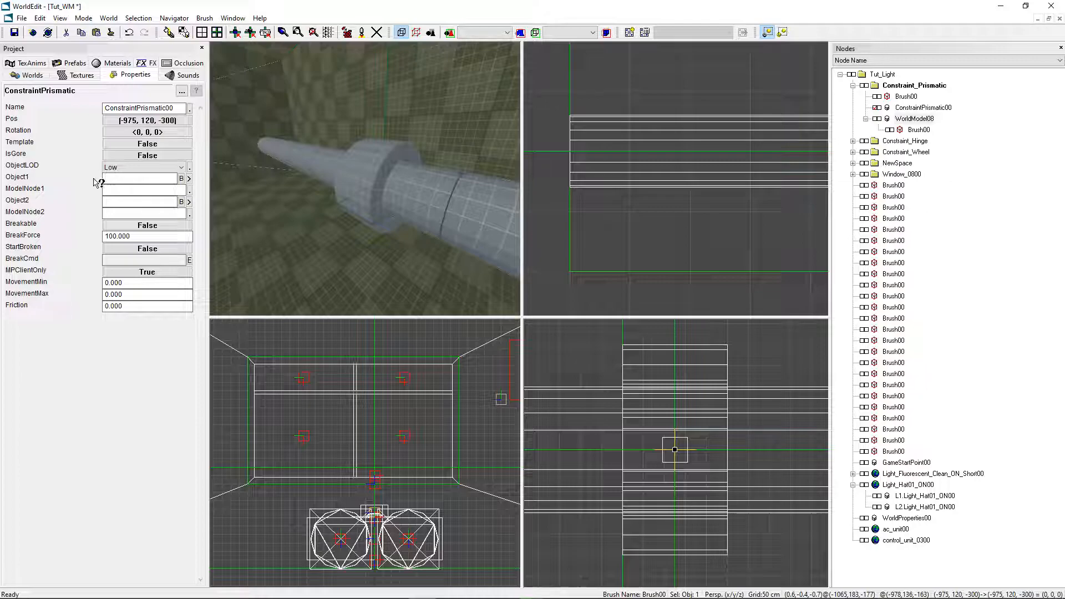
key(ctrl+v)
key(Tab)
drag(170, 178, 98, 188)
click(116, 192)
click(144, 239)
- Isolate the prismatic constraint in the views and set its MovementMin to -20 and MovementMax to 20
drag(428, 245, 371, 205)
key(shift+h)
click(50, 285)
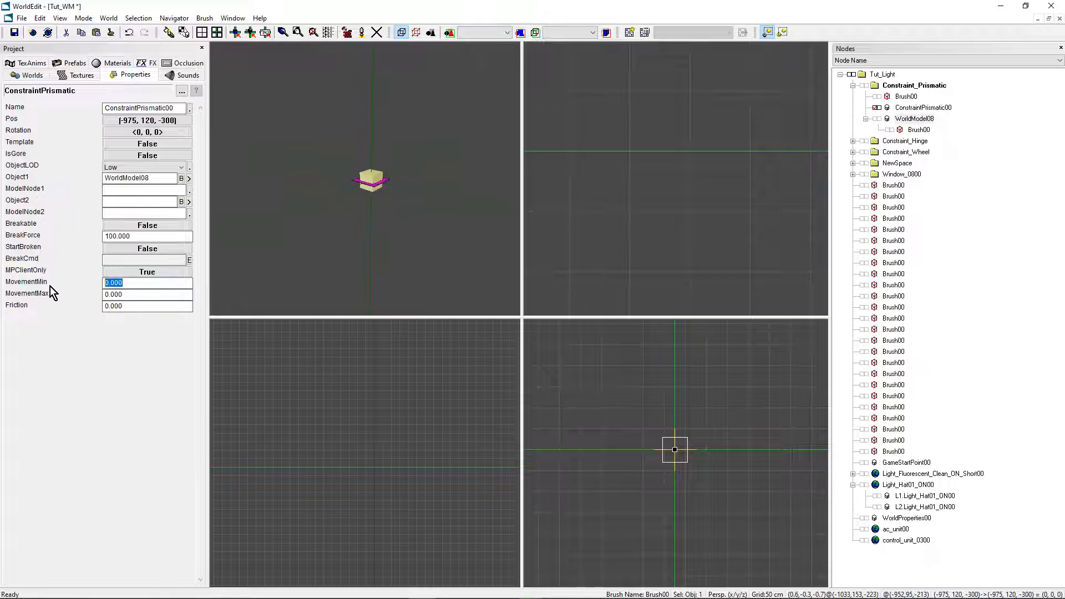
text(20)
click(140, 294)
click(88, 285)
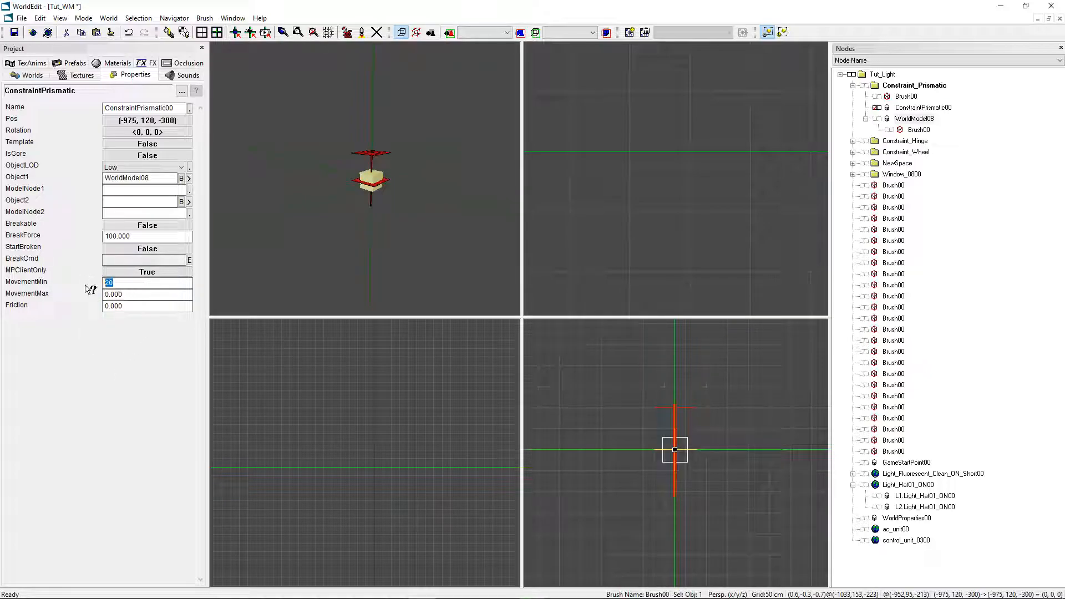
text(-20)
click(145, 292)
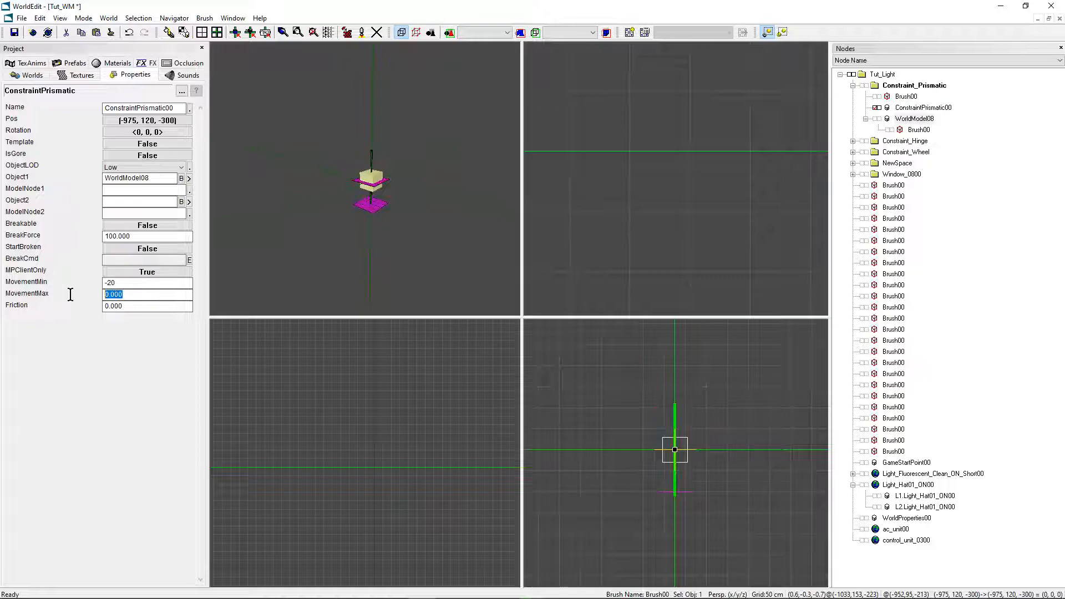
text(20)
key(Return)
scroll(346, 171, up, 5)
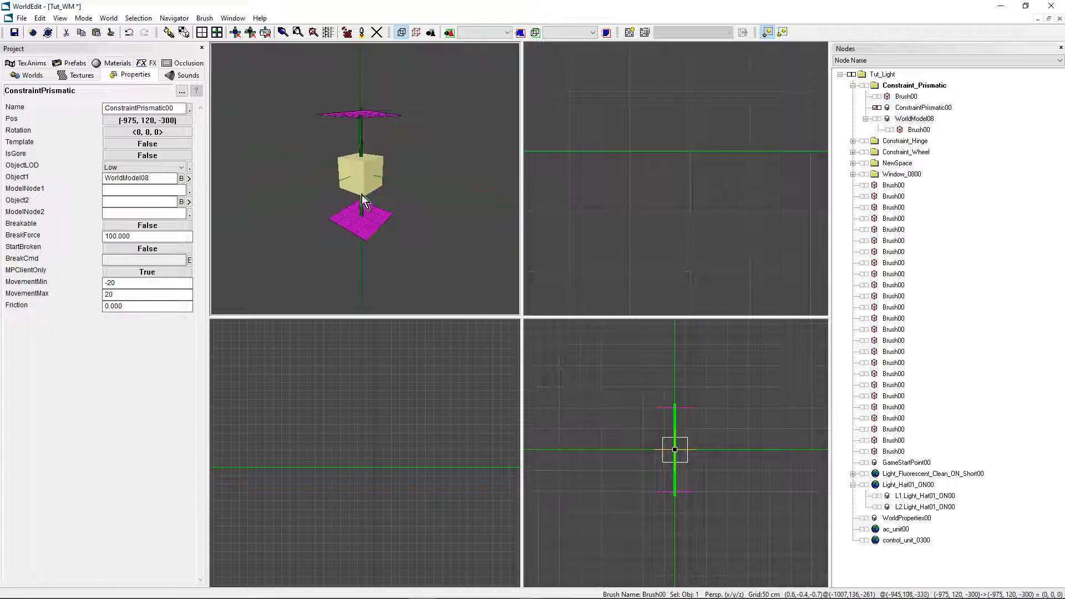
scroll(366, 178, down, 3)
scroll(383, 195, up, 1)
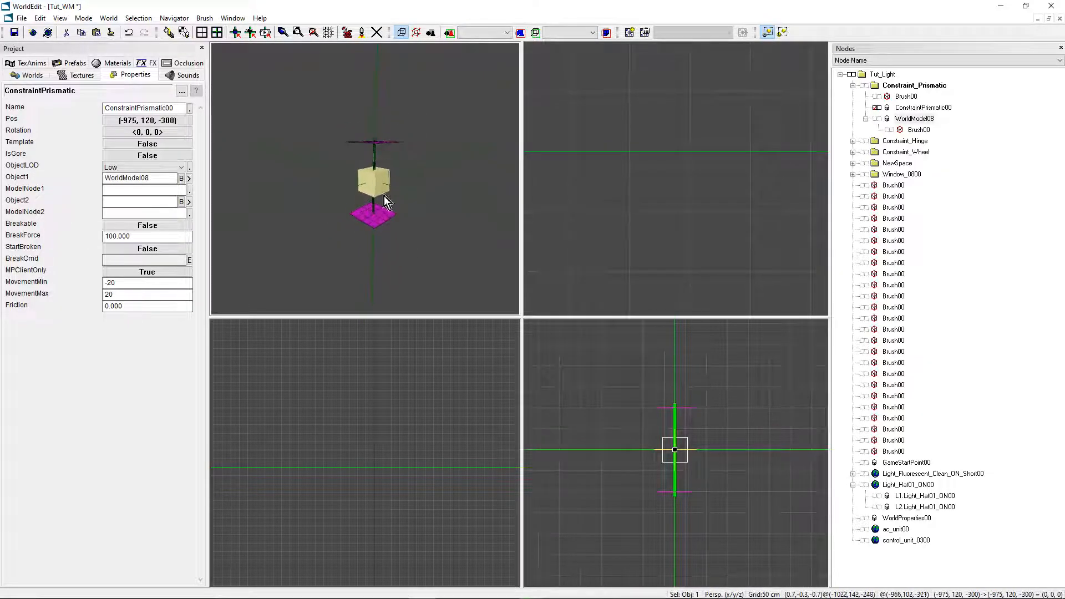
- Show the hidden level geometry around the constraint again
key(shift+h)
scroll(387, 194, up, 1)
scroll(388, 194, down, 1)
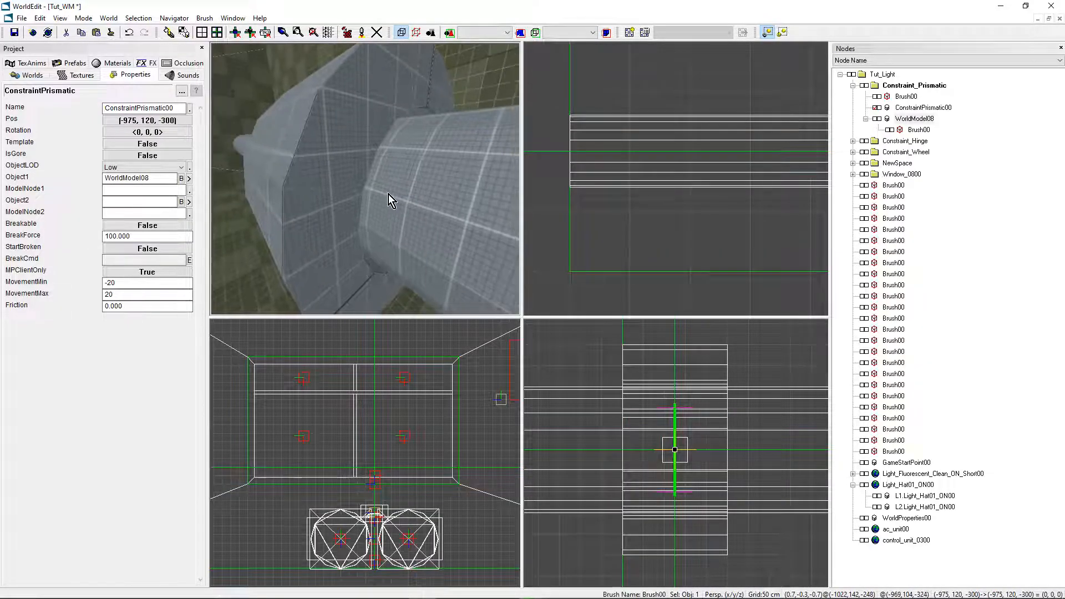
scroll(386, 194, down, 4)
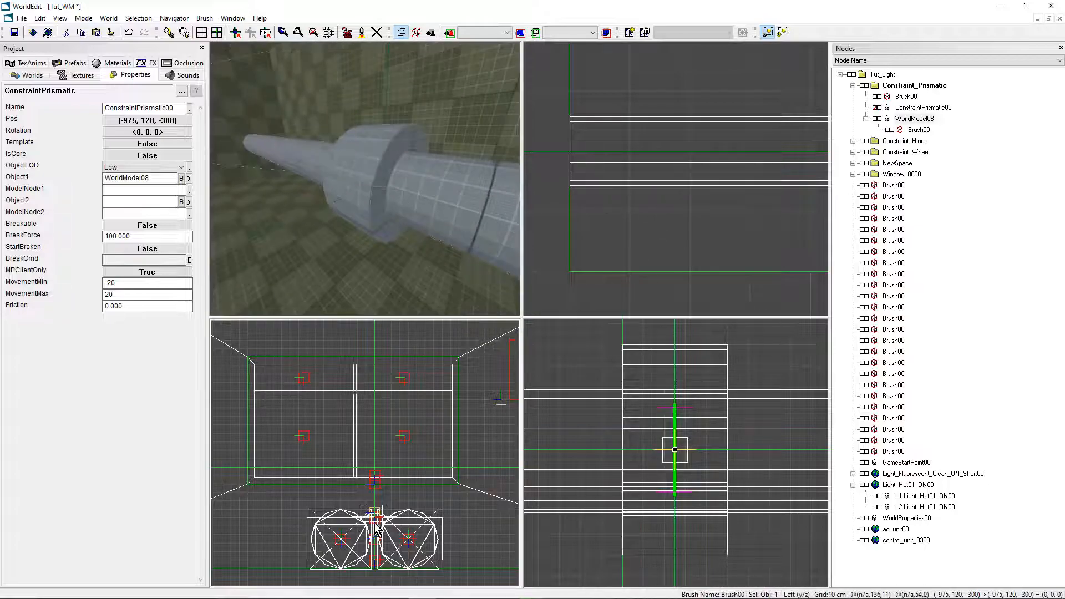
- Set the prismatic constraint's roll rotation to 90 to align its movement axis with the pipe
scroll(365, 453, down, 5)
scroll(365, 453, up, 2)
scroll(711, 406, down, 1)
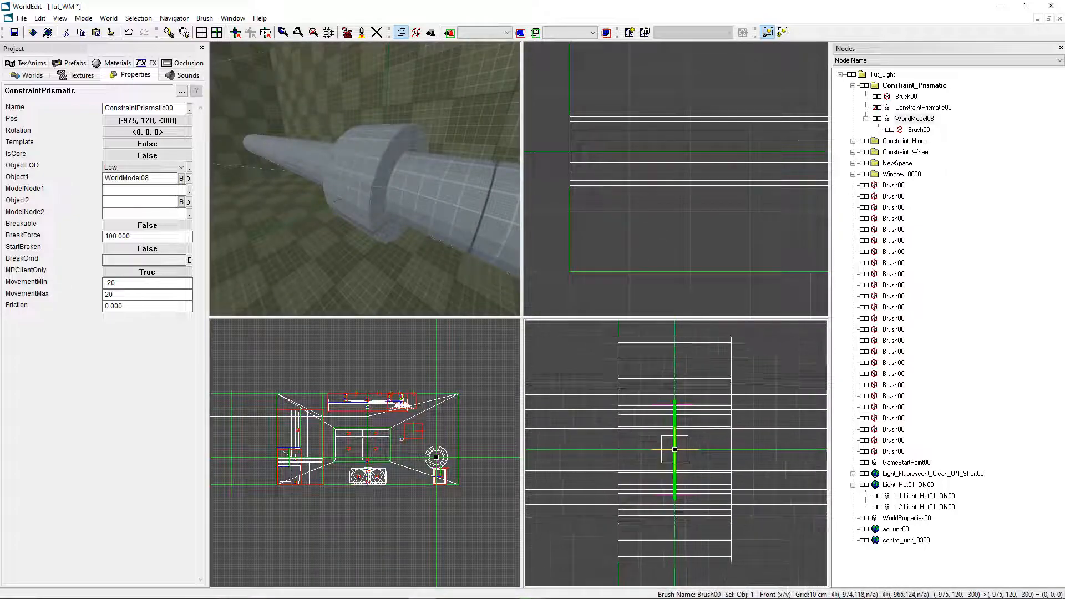
key(ctrl+Tab)
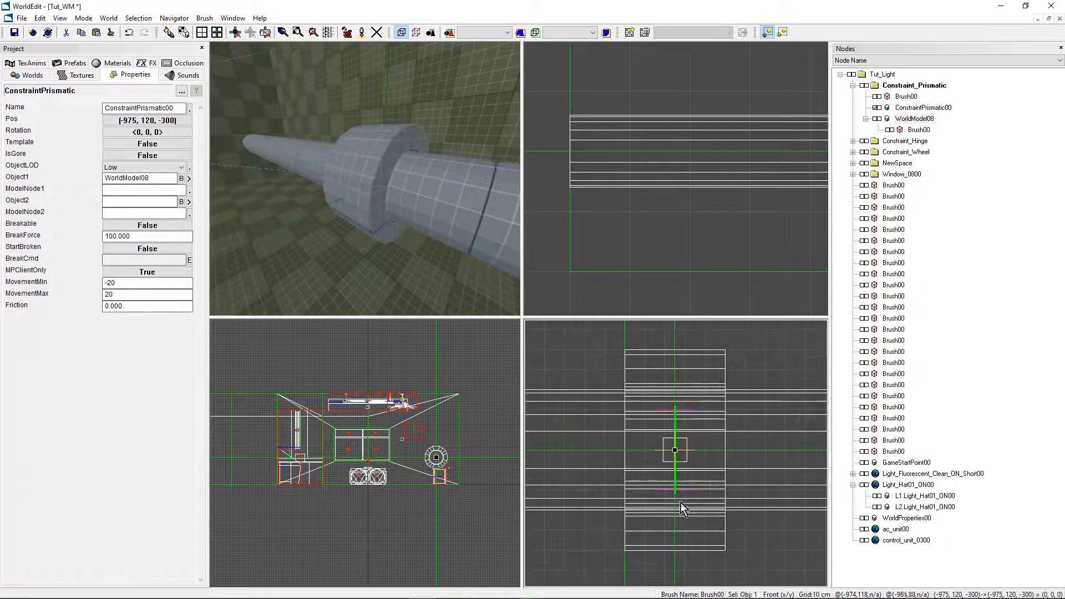
click(147, 131)
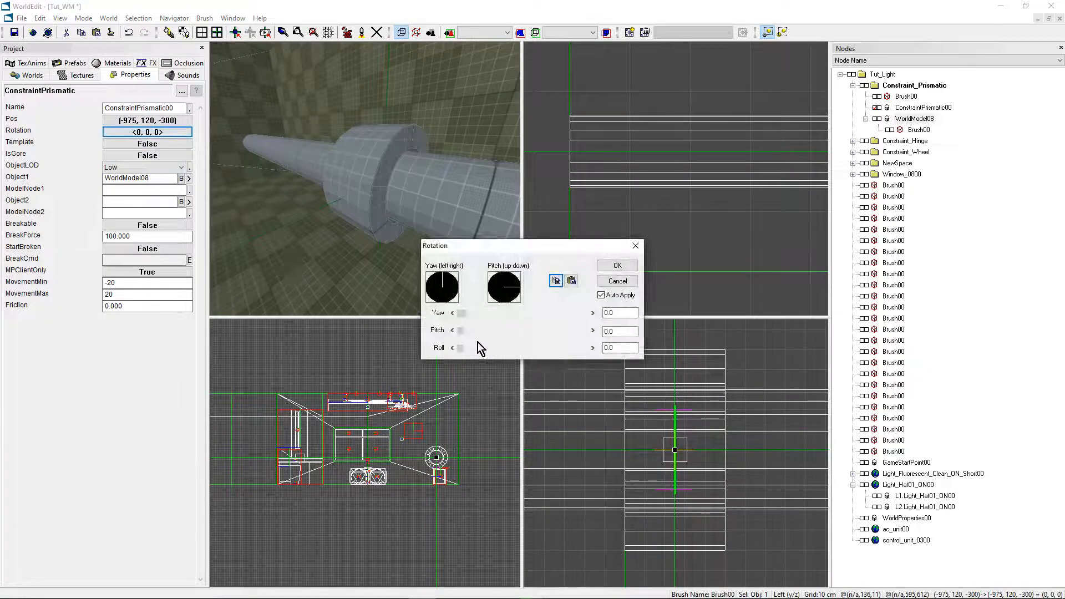
drag(460, 348, 483, 351)
double_click(620, 348)
text(90)
click(618, 265)
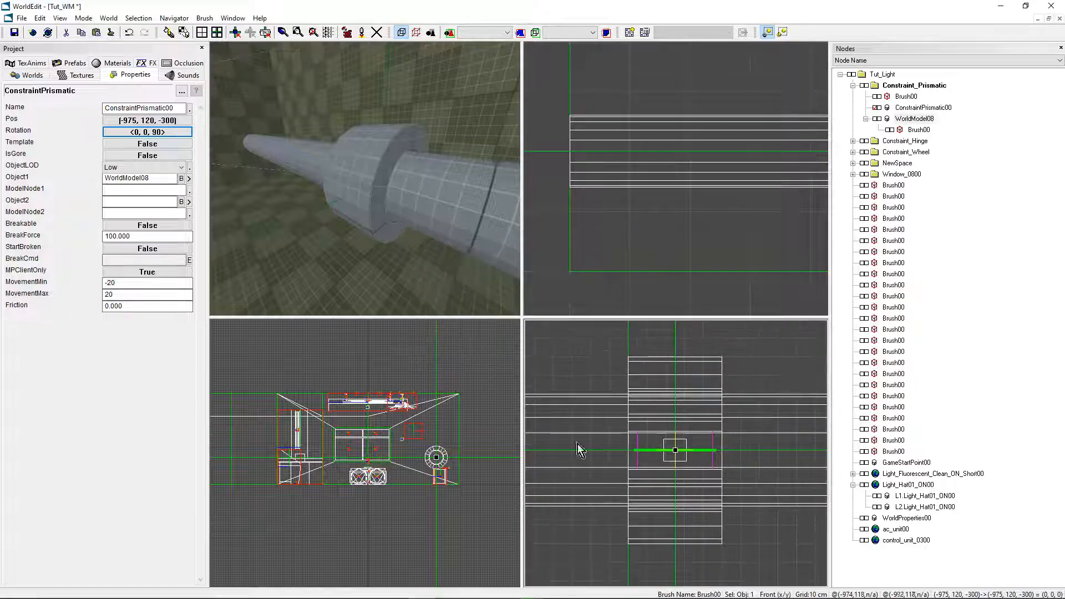
key(F2)
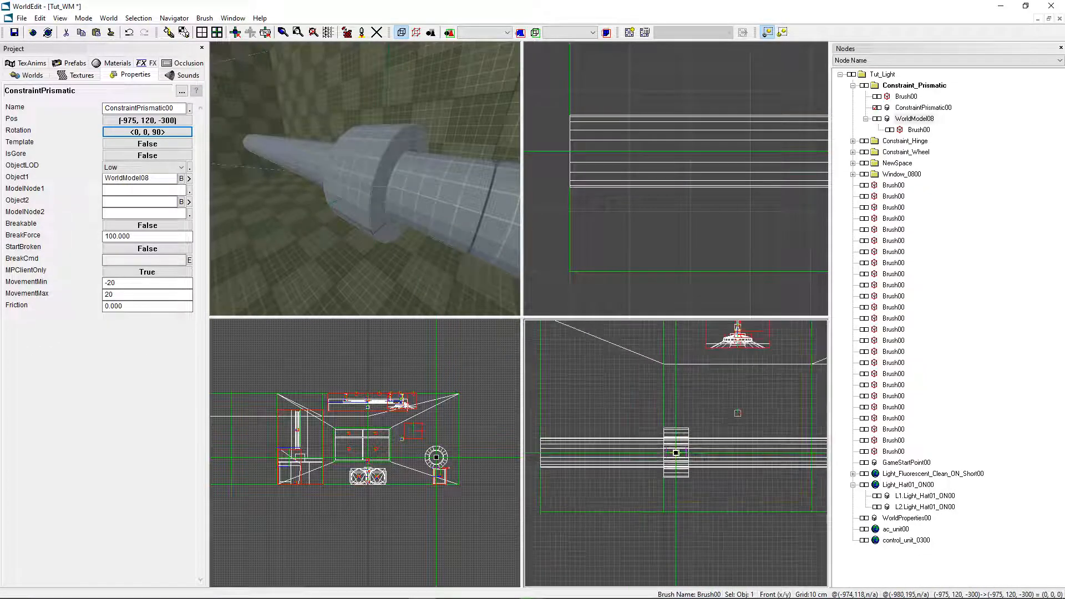
- Set the constraint's MovementMax to 200 and check the limit against the pipe's end in the top view
scroll(682, 216, down, 4)
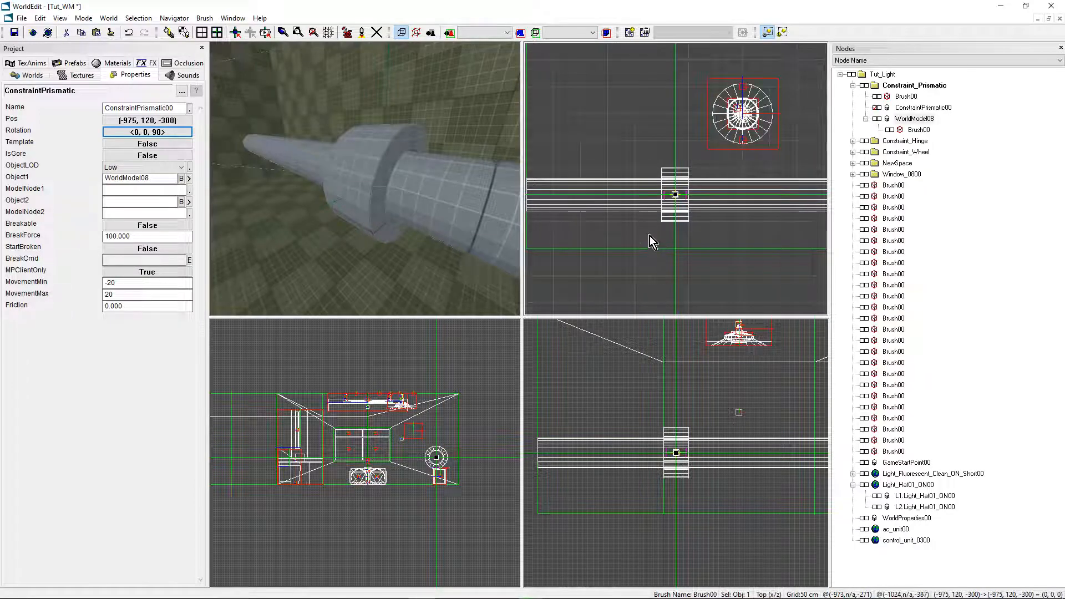
middle_drag(672, 225, 700, 232)
scroll(701, 231, down, 1)
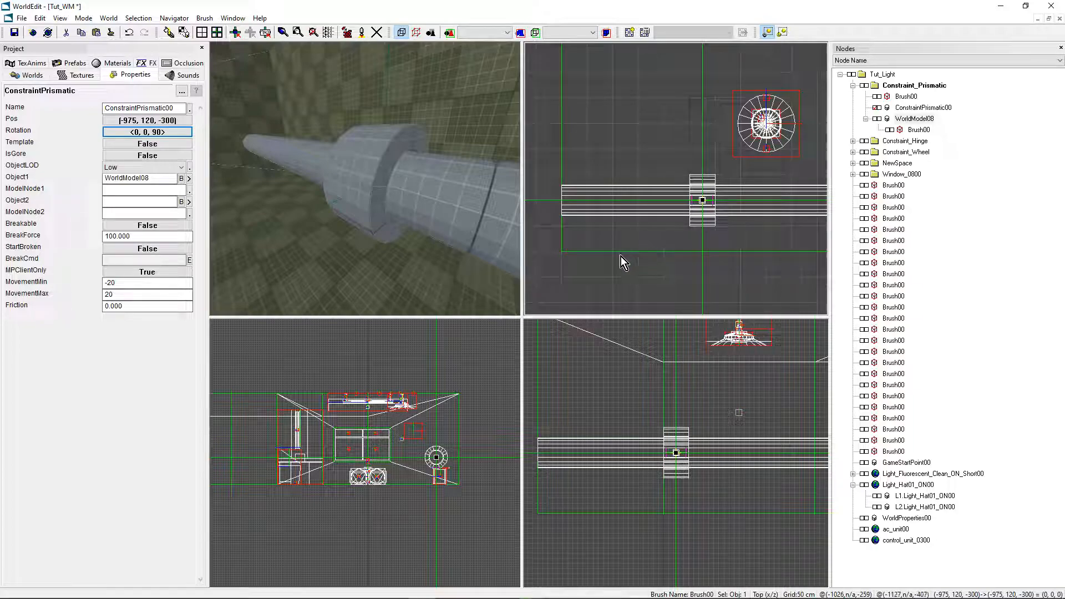
click(128, 294)
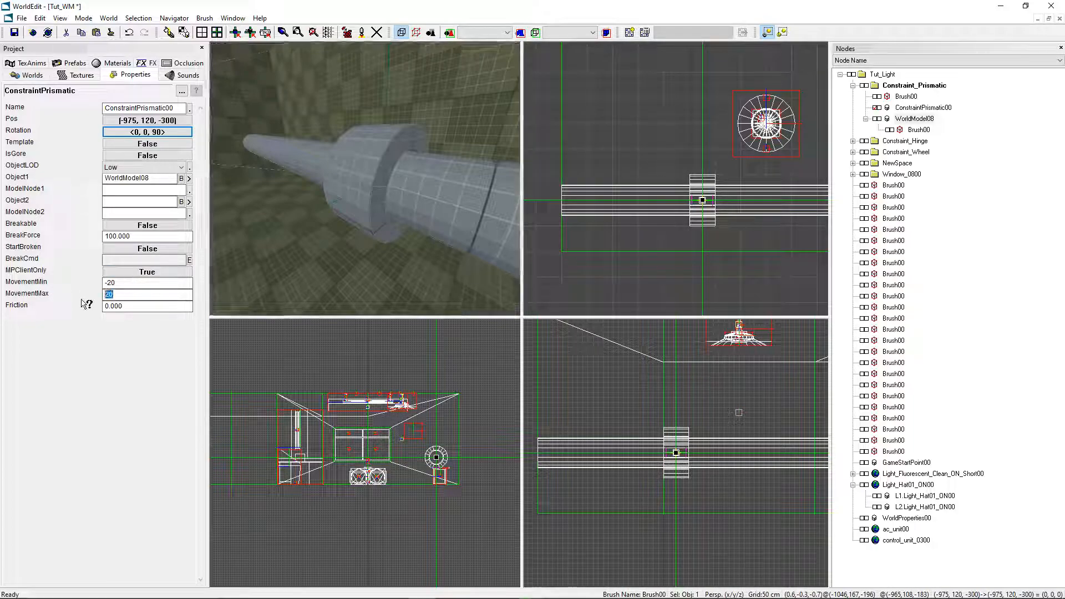
text(2)
scroll(603, 208, up, 1)
scroll(604, 208, up, 3)
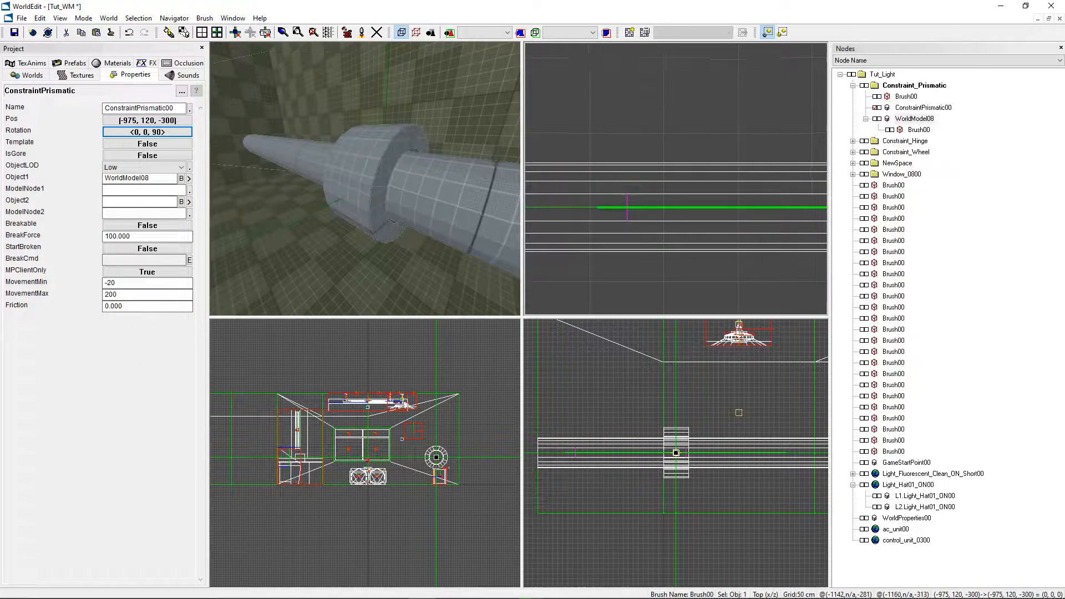
- Set the constraint's MovementMax to 250 and check the travel limit along the pipe in the top view
click(133, 295)
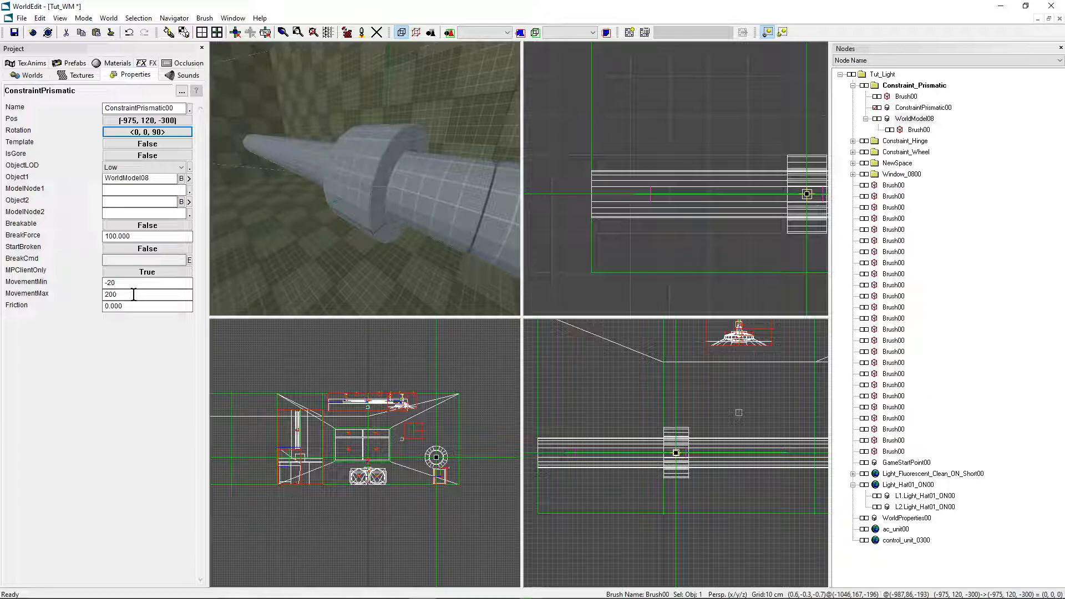
scroll(651, 209, down, 3)
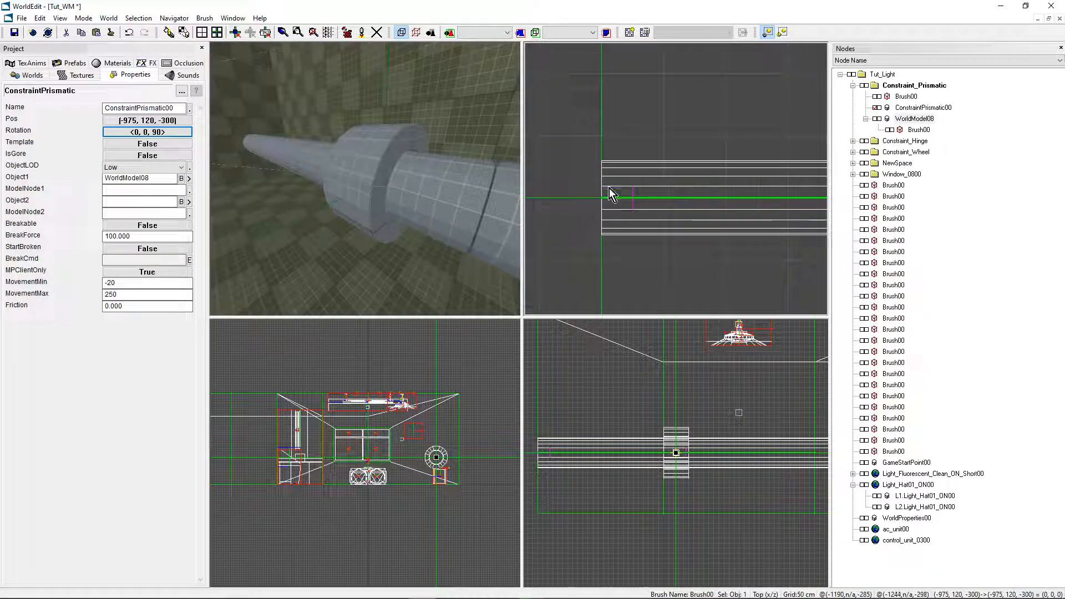
scroll(620, 204, down, 2)
middle_drag(823, 186, 677, 185)
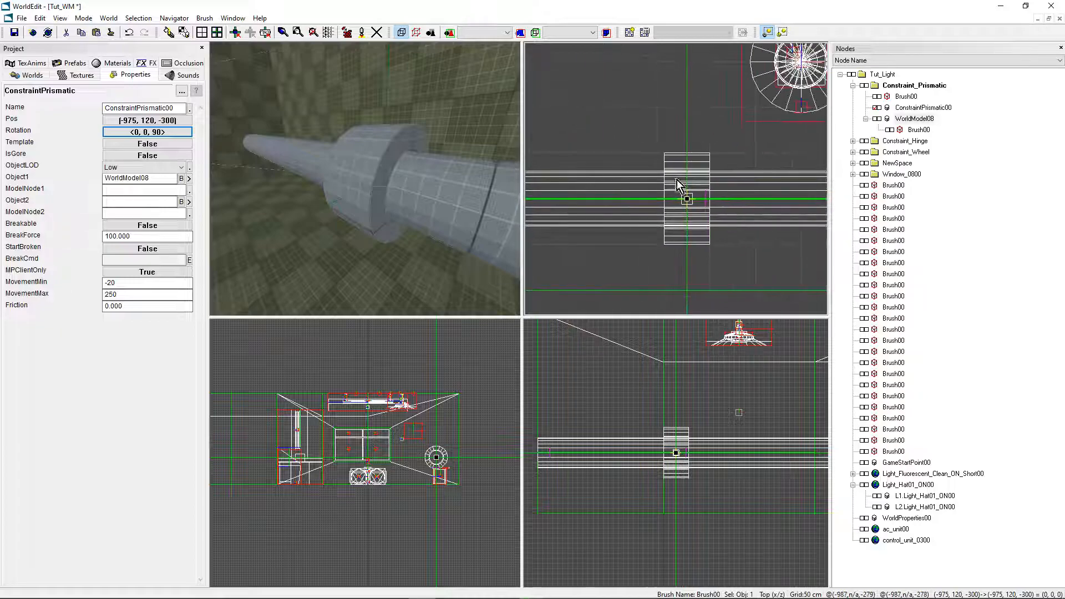
- Set the constraint's MovementMin to -500 and check the travel limit at the pipe's far end in the top view
scroll(677, 186, up, 3)
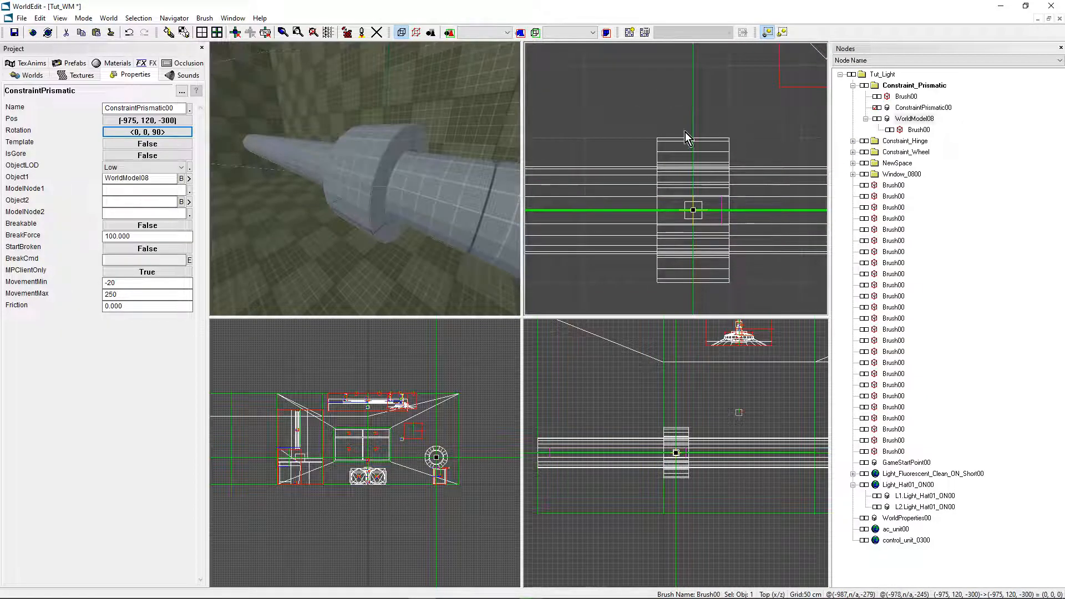
scroll(754, 278, down, 3)
middle_drag(753, 277, 453, 278)
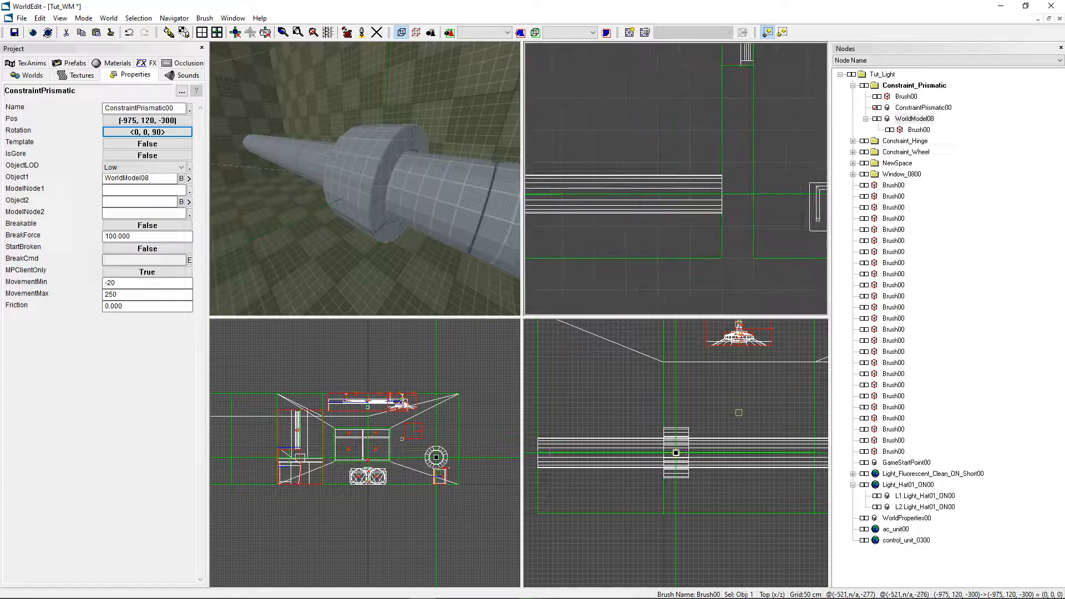
scroll(638, 239, down, 2)
middle_drag(638, 238, 611, 254)
scroll(700, 257, up, 2)
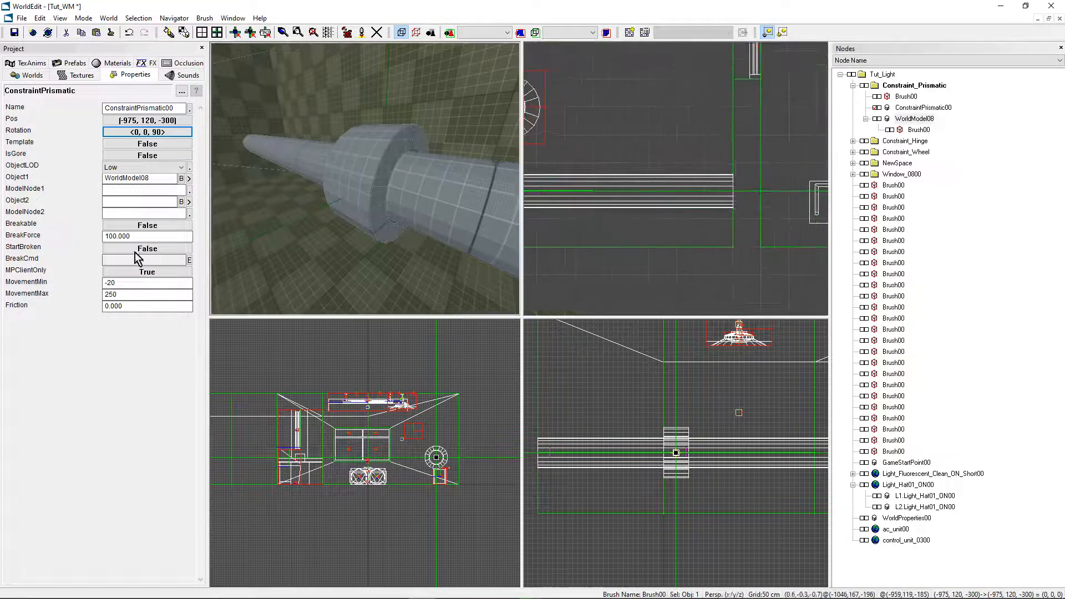
click(140, 283)
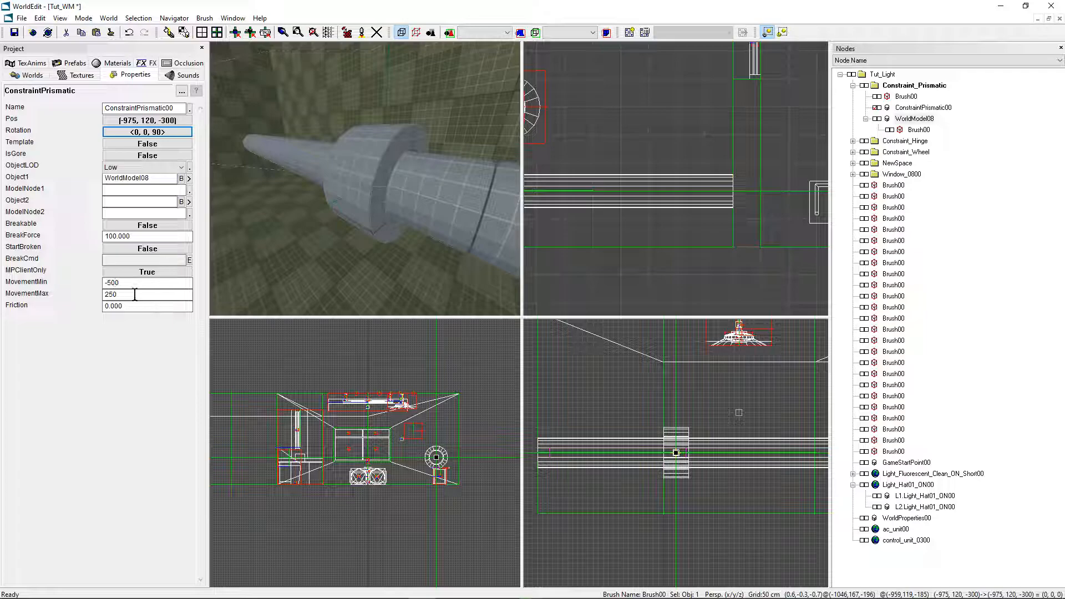
scroll(771, 185, up, 4)
middle_drag(771, 184, 661, 155)
middle_drag(397, 200, 374, 191)
key(shift+h)
key(ctrl+h)
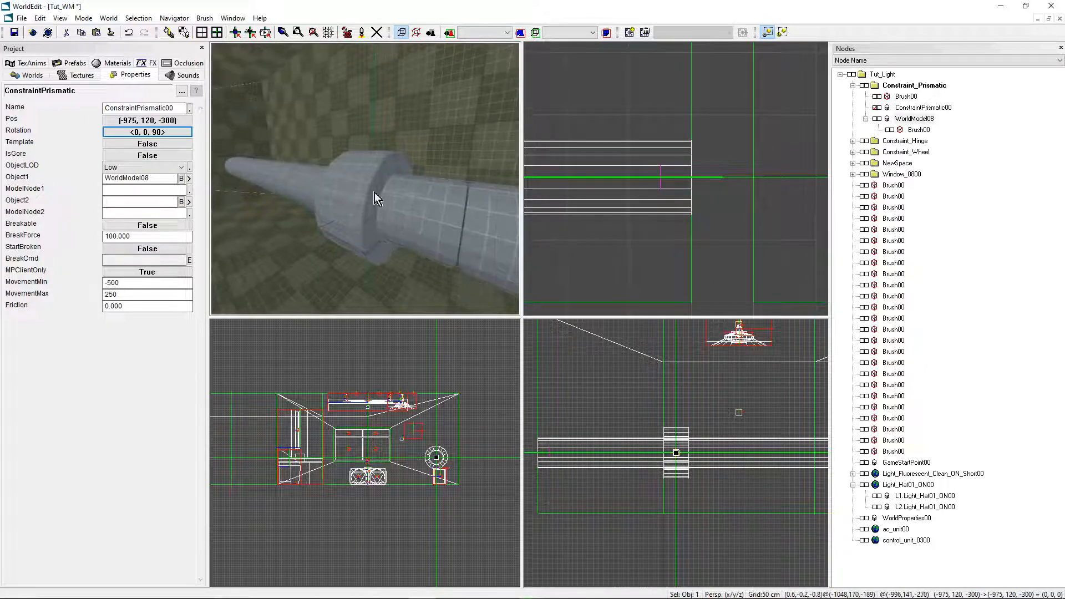
- Set the prismatic constraint's Friction to 12
click(16, 310)
click(141, 307)
text(12)
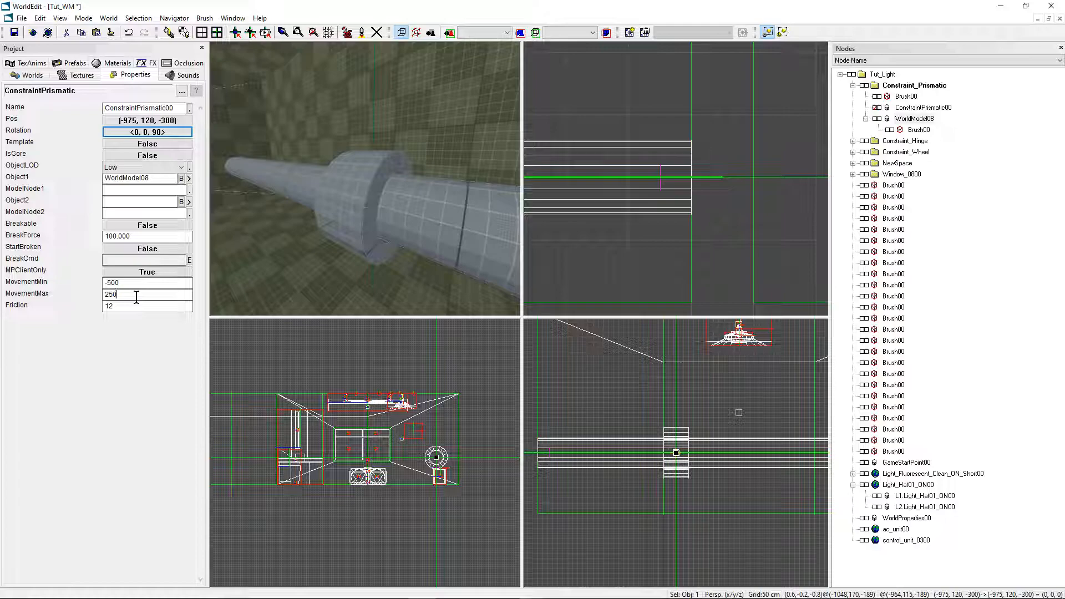
- Save the level and process the world with World Packer, keeping only OptimizeVertices enabled
right_drag(340, 229, 339, 228)
key(ctrl+s)
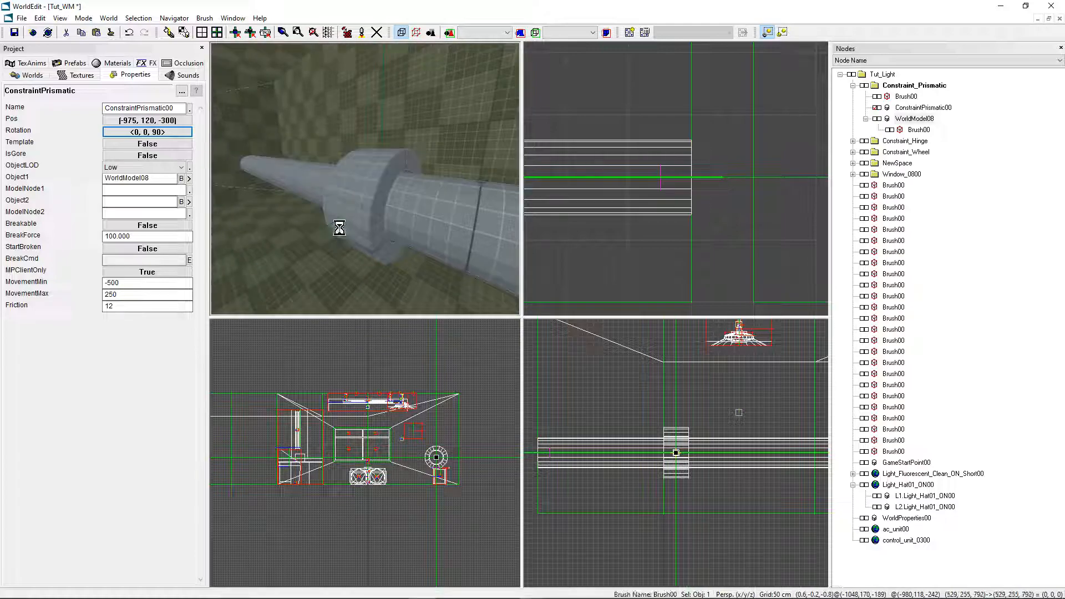
click(347, 33)
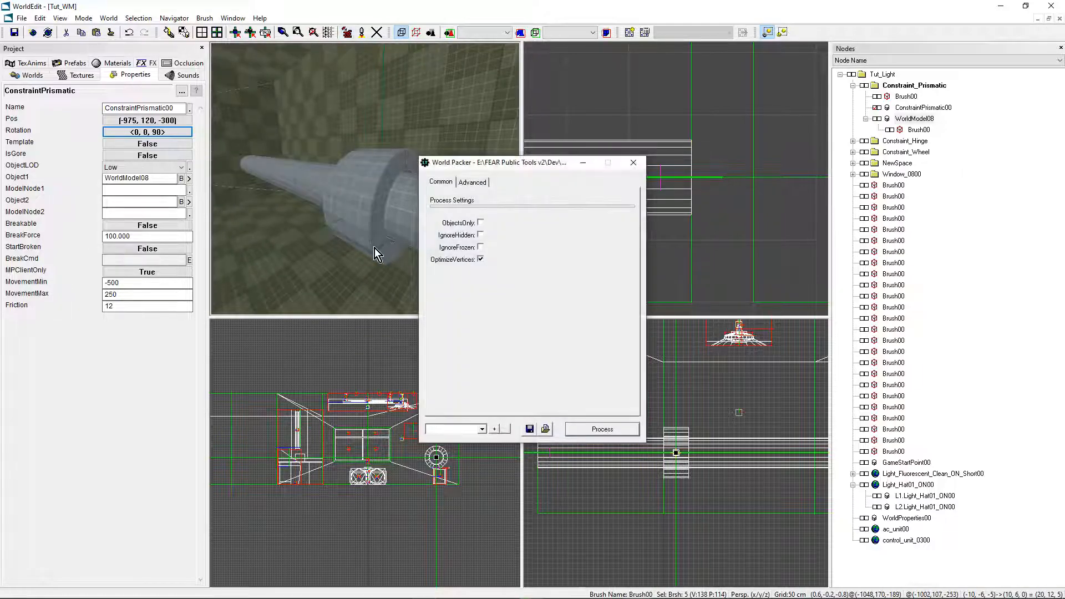
click(472, 181)
click(576, 425)
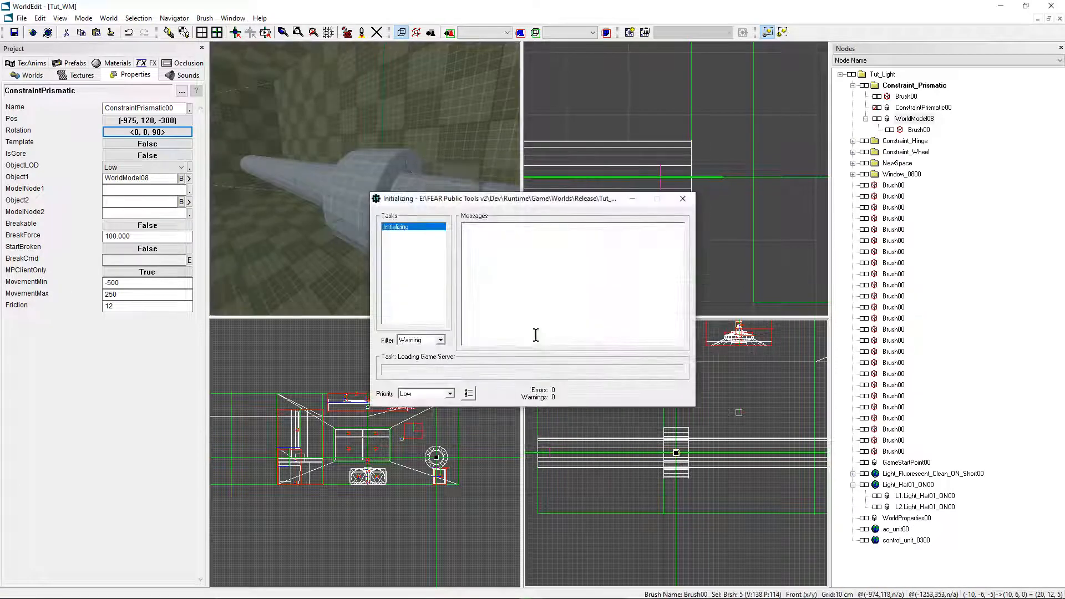
click(631, 394)
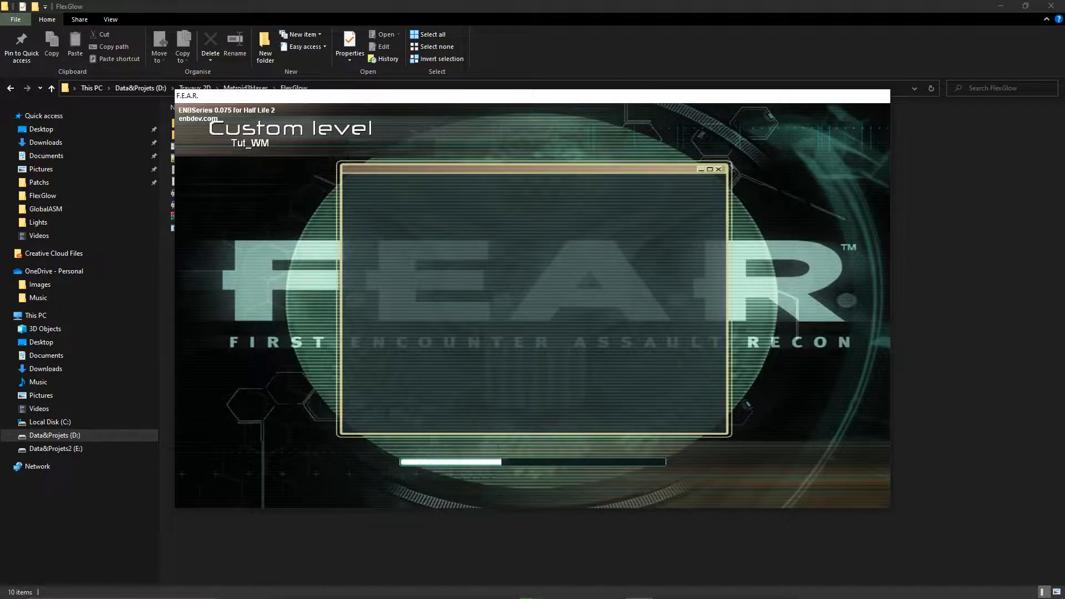
- Switch to F.E.A.R. with the Tut_WM level, leave spectator mode and walk up to the ring on the pipe
key(f)
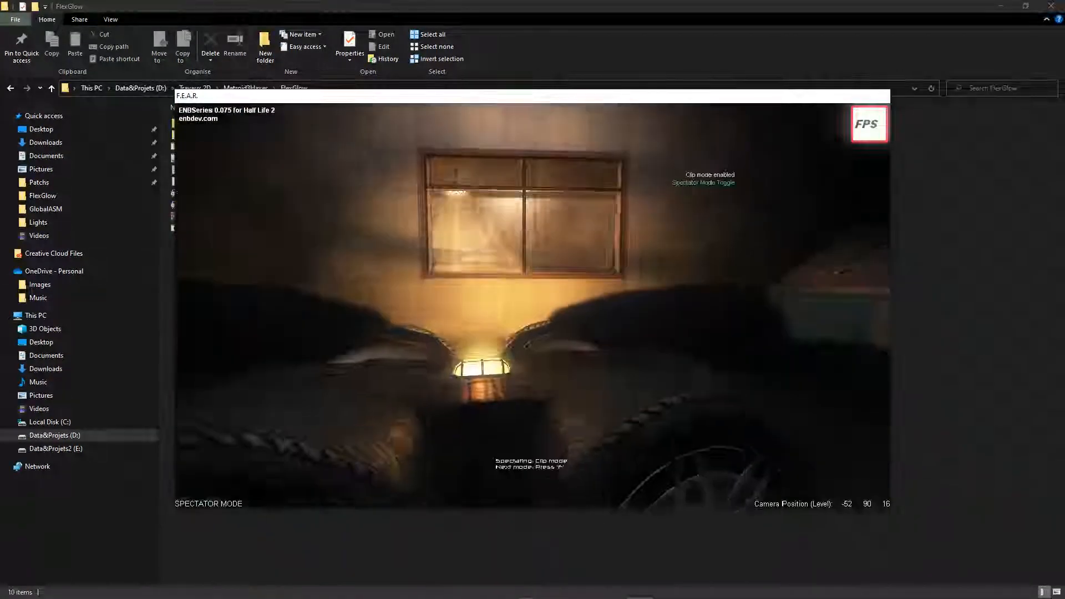
key(w)
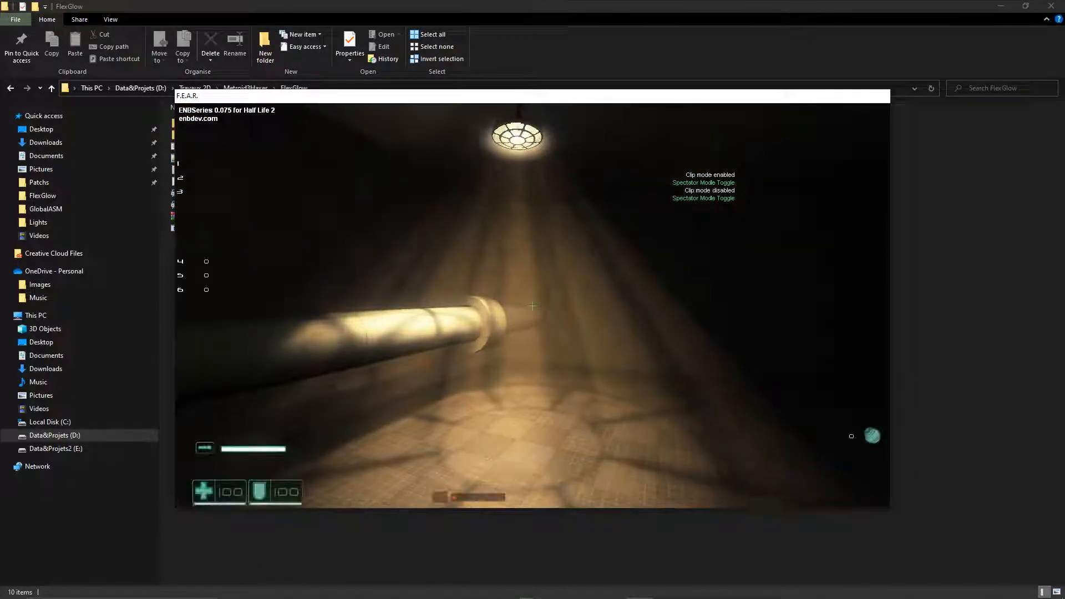
key(w)
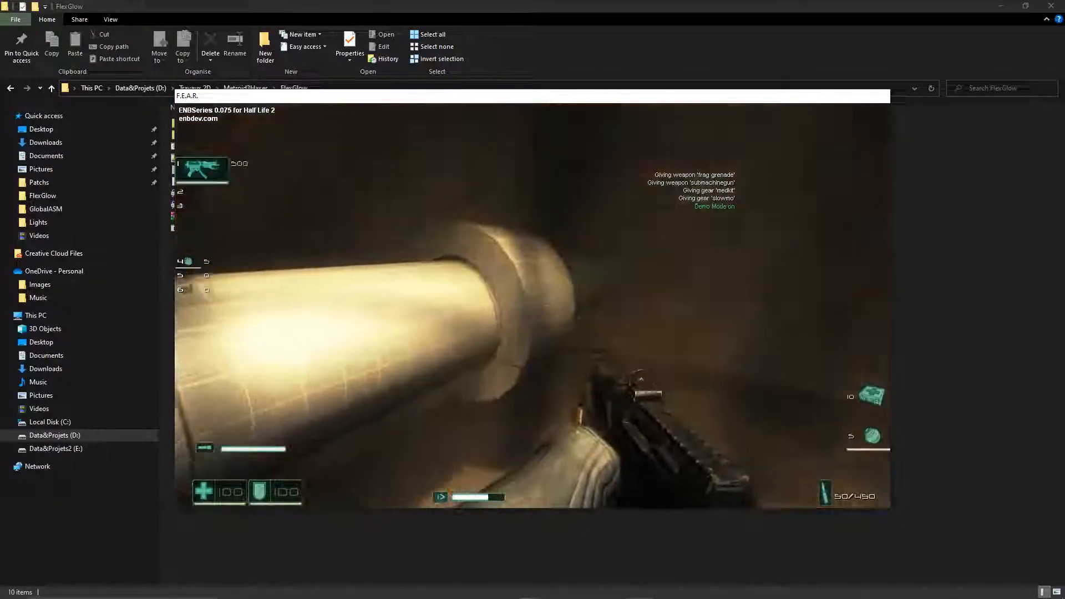
- Shoot the ring to test its sliding along the pipe up to the movement limits, and pause the game
click(532, 306)
key(w)
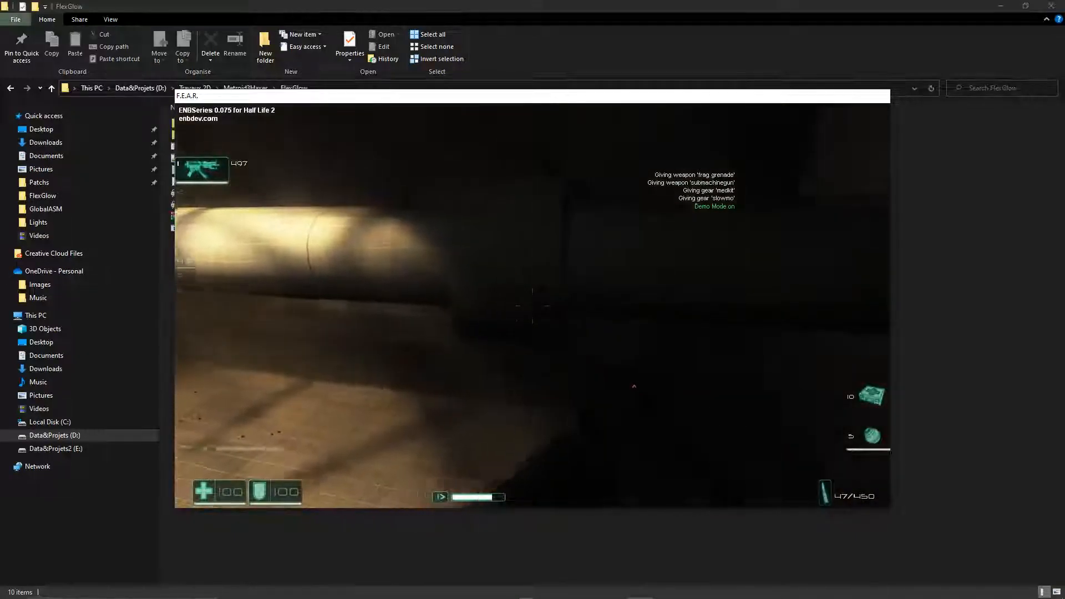
click(533, 305)
click(532, 306)
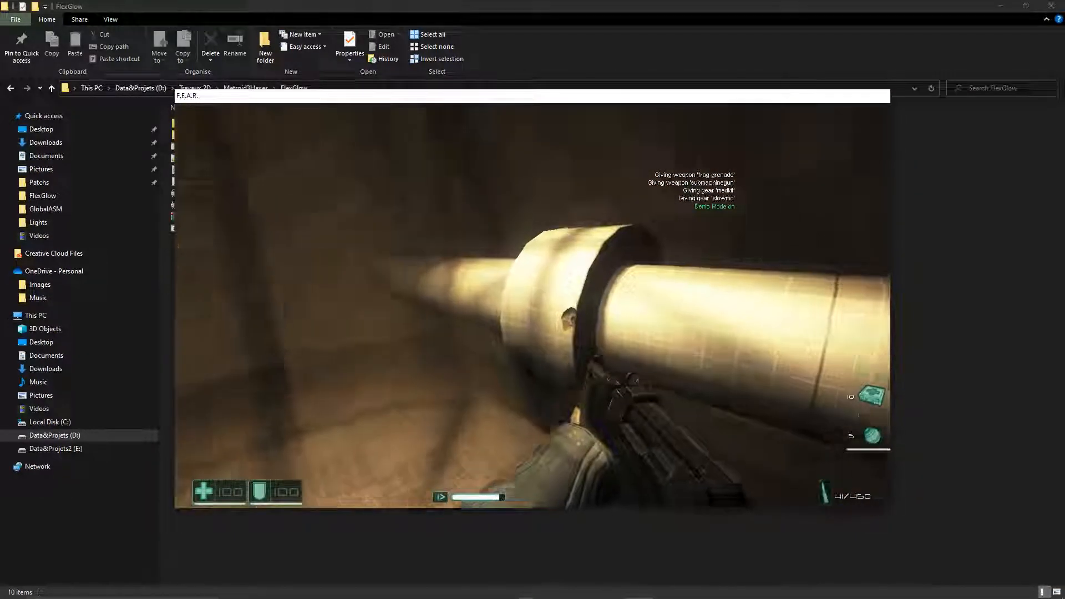
click(532, 305)
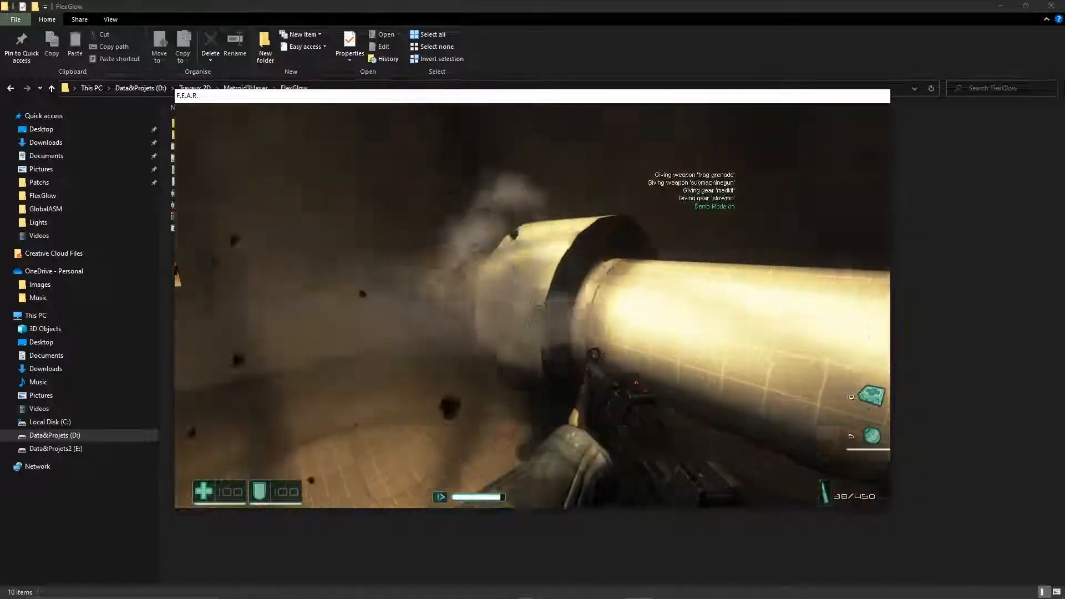
click(533, 305)
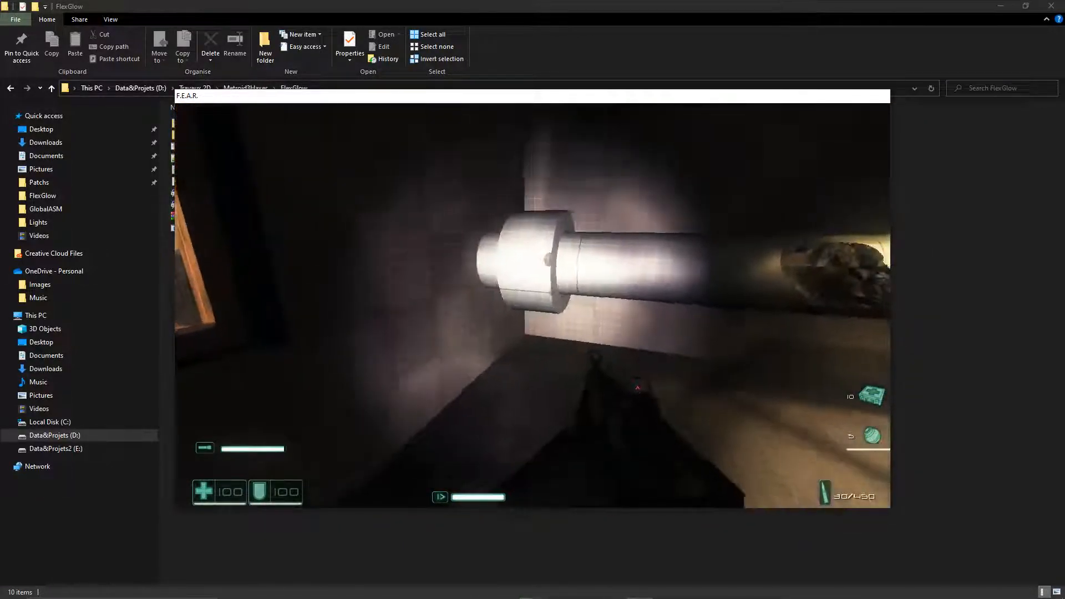
key(x)
key(Escape)
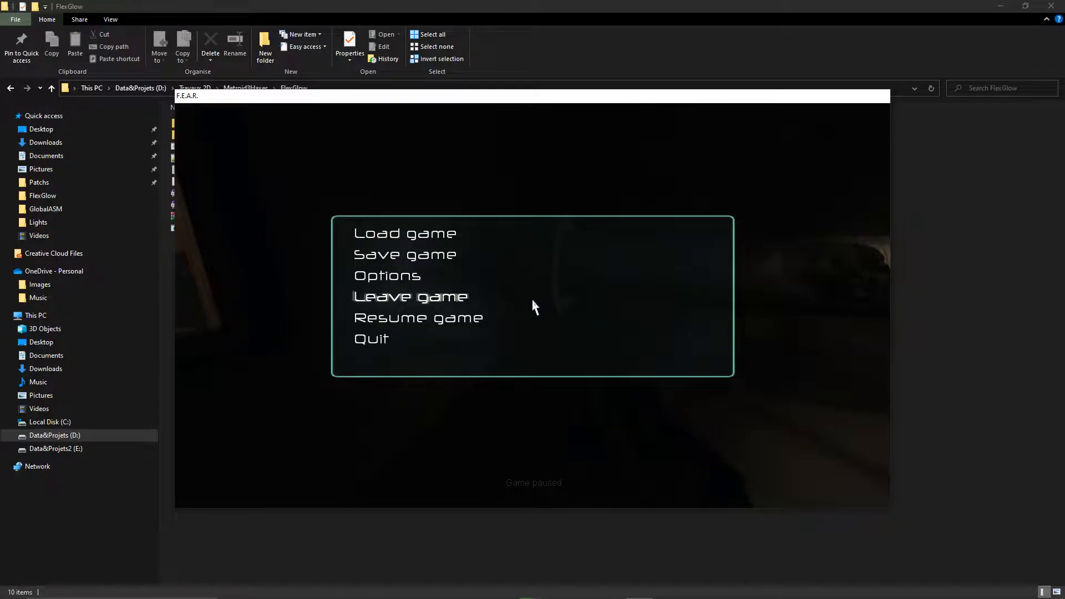